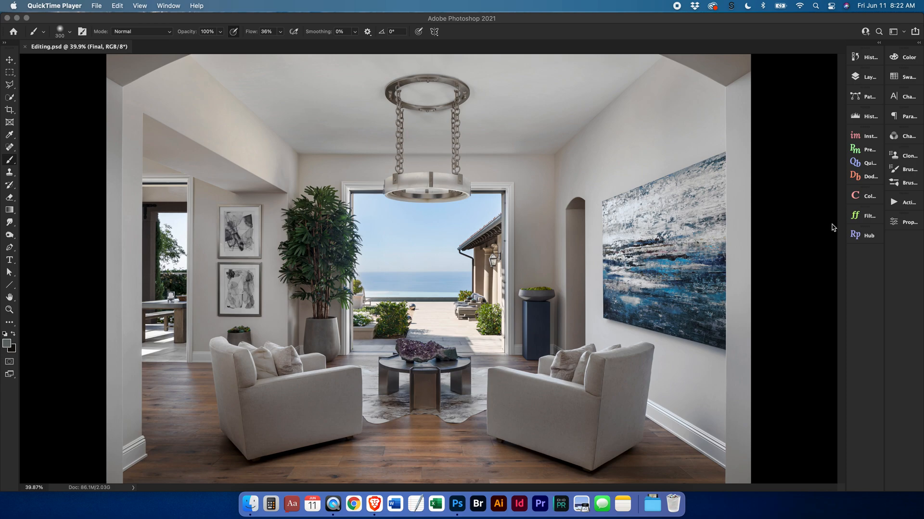
Open the layer list, compare the Final and Original layers, and hide both of them
{"action": "left_click", "coordinate": [867, 81]}
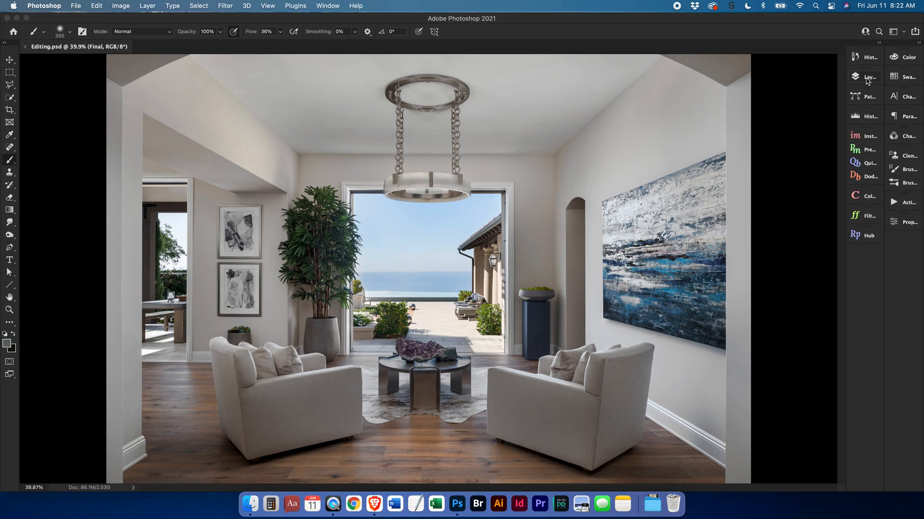
{"action": "left_click", "coordinate": [867, 81]}
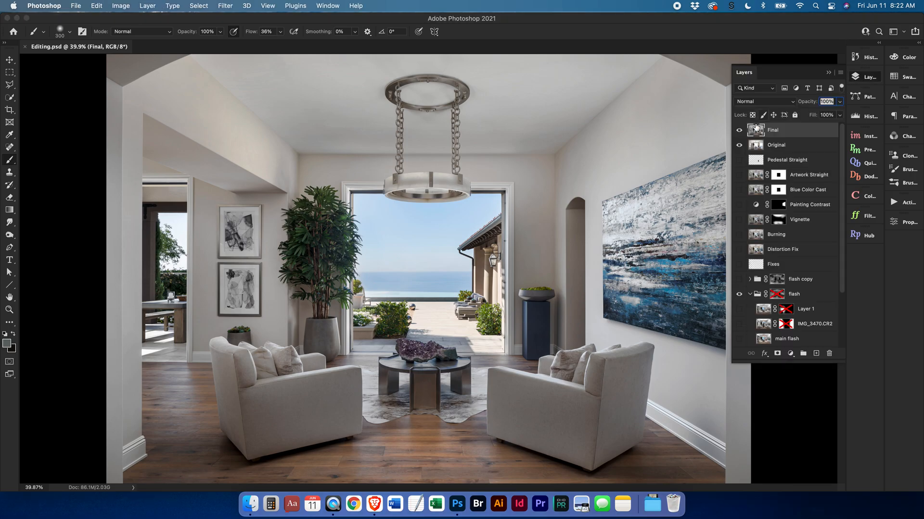
{"action": "left_click", "coordinate": [738, 132]}
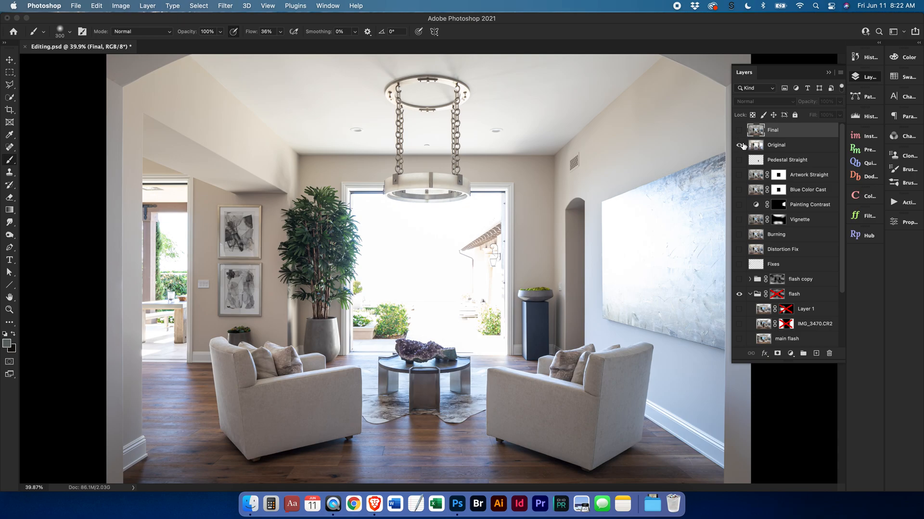
{"action": "left_click", "coordinate": [738, 131]}
{"action": "left_click", "coordinate": [739, 145]}
{"action": "left_click", "coordinate": [738, 130]}
Select the IMG_3480.CR2 base layer in the Ambient group and activate the Move tool
{"action": "scroll", "coordinate": [788, 281], "scroll_direction": "down", "scroll_amount": 3}
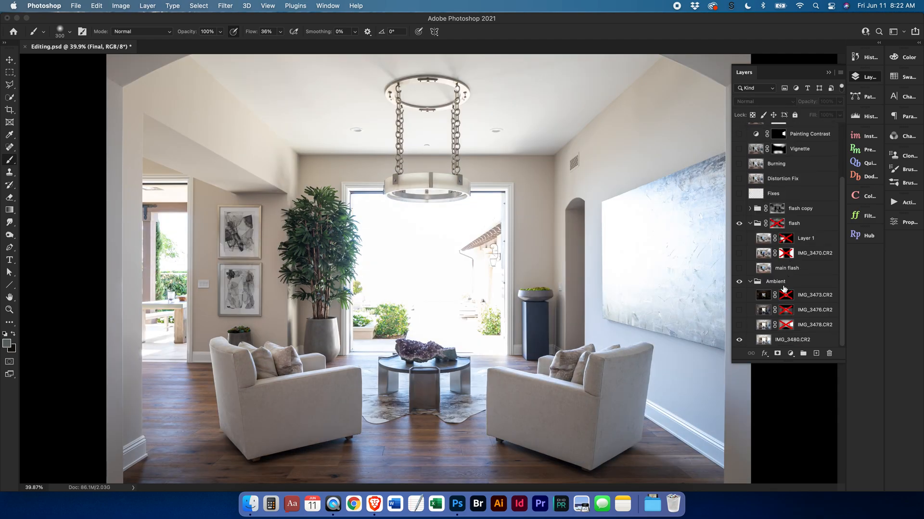
{"action": "left_click", "coordinate": [765, 343]}
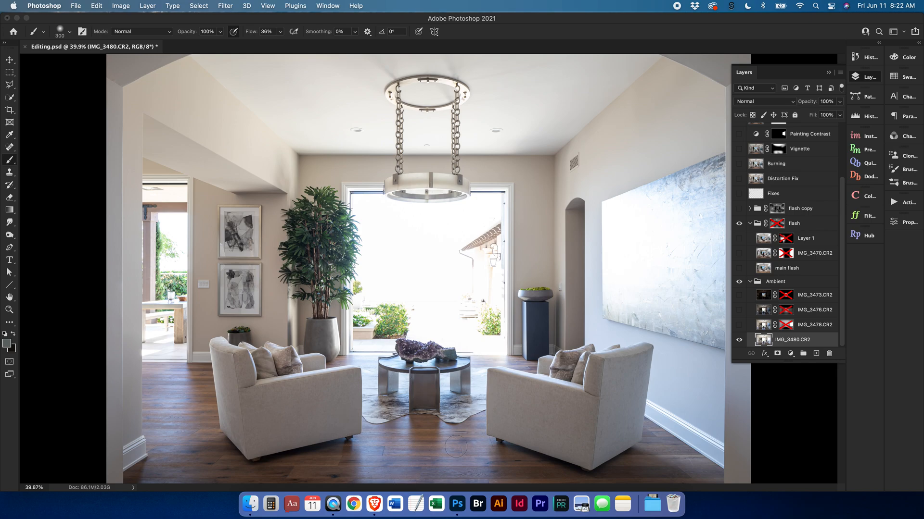
{"action": "key", "text": "v"}
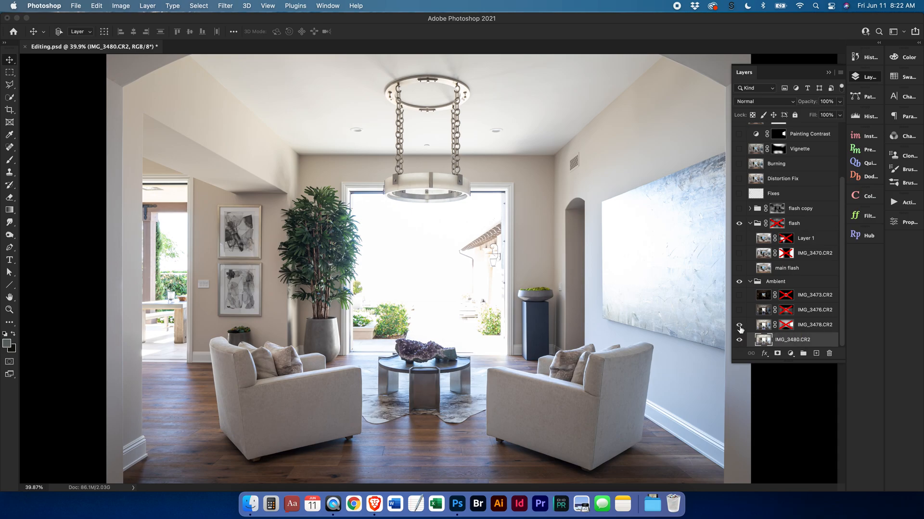
Show the IMG_3478.CR2 layer, compare it with the base exposure, and enable its layer mask
{"action": "left_click", "coordinate": [739, 326]}
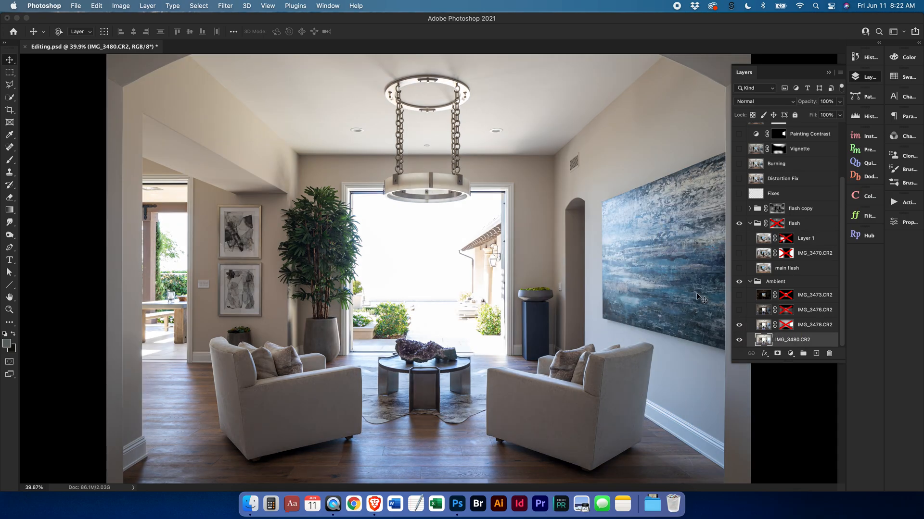
{"action": "left_click", "coordinate": [738, 326]}
{"action": "left_click", "coordinate": [738, 326]}
{"action": "left_click", "coordinate": [739, 326]}
{"action": "left_click", "coordinate": [739, 325]}
{"action": "left_click", "coordinate": [785, 326], "text": "shift"}
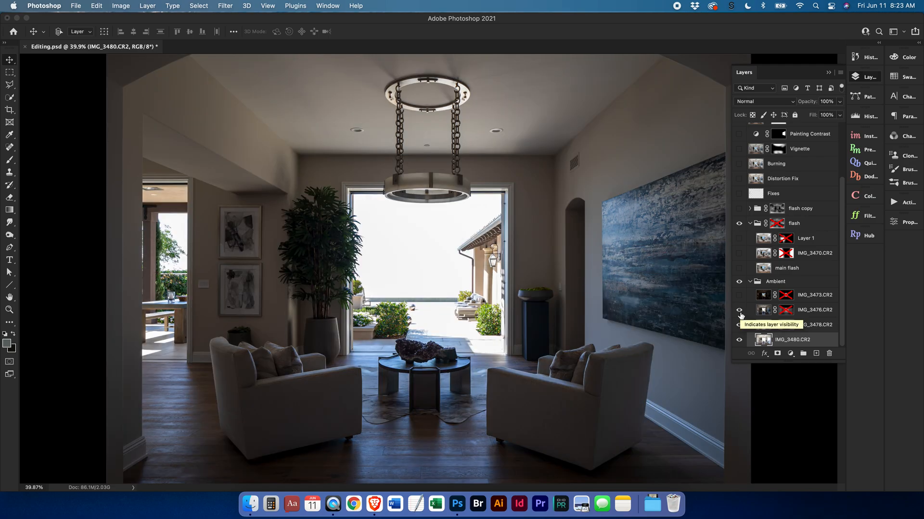
Show the IMG_3476.CR2 layer, enable its layer mask, and compare the blend with and without it
{"action": "left_click", "coordinate": [739, 310]}
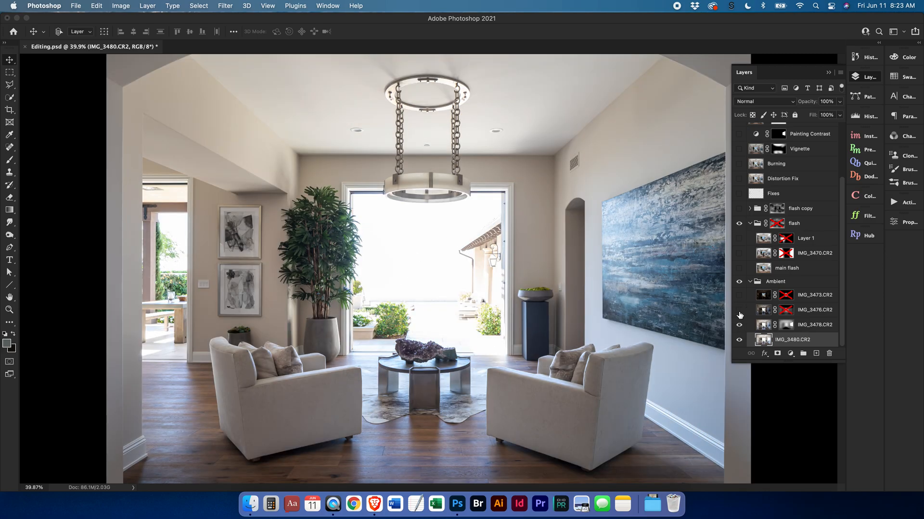
{"action": "left_click", "coordinate": [739, 311]}
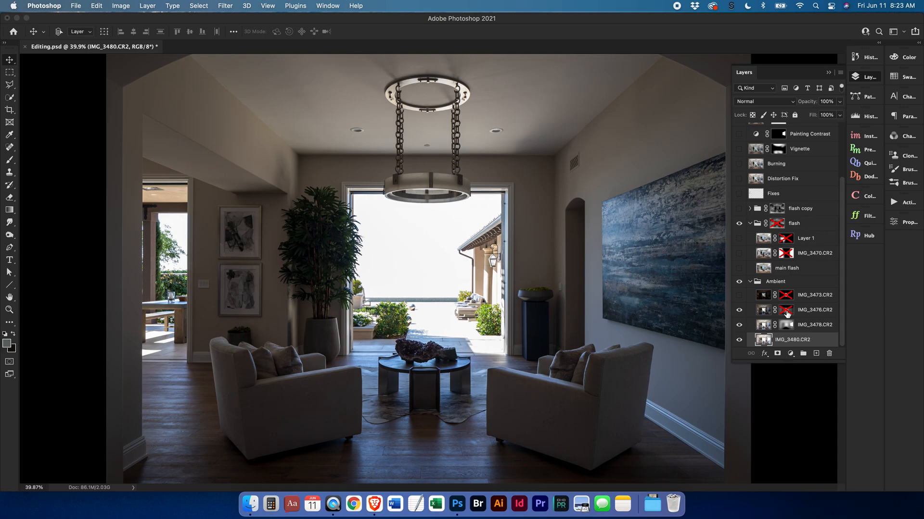
{"action": "left_click", "coordinate": [786, 311], "text": "shift"}
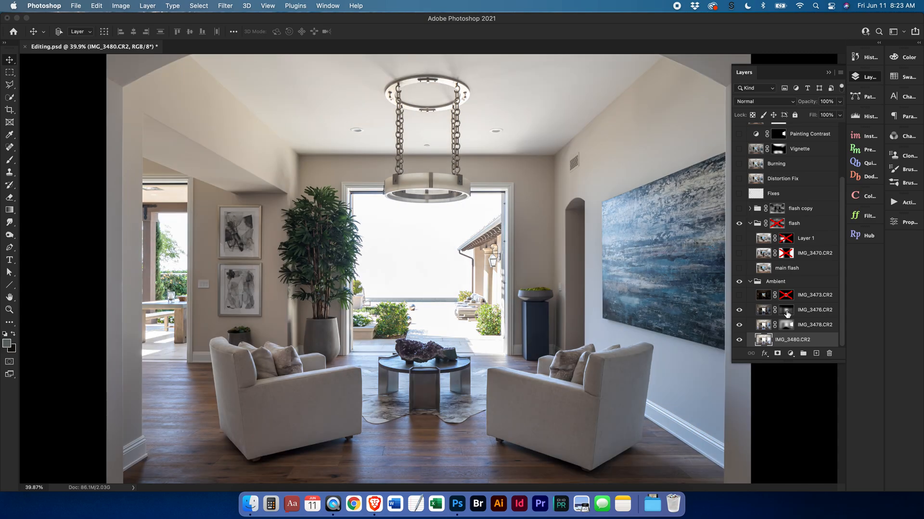
{"action": "left_click", "coordinate": [737, 313]}
{"action": "left_click", "coordinate": [738, 312]}
Show the IMG_3473.CR2 layer, enable its layer mask, and compare the window view with and without it
{"action": "left_click", "coordinate": [738, 295]}
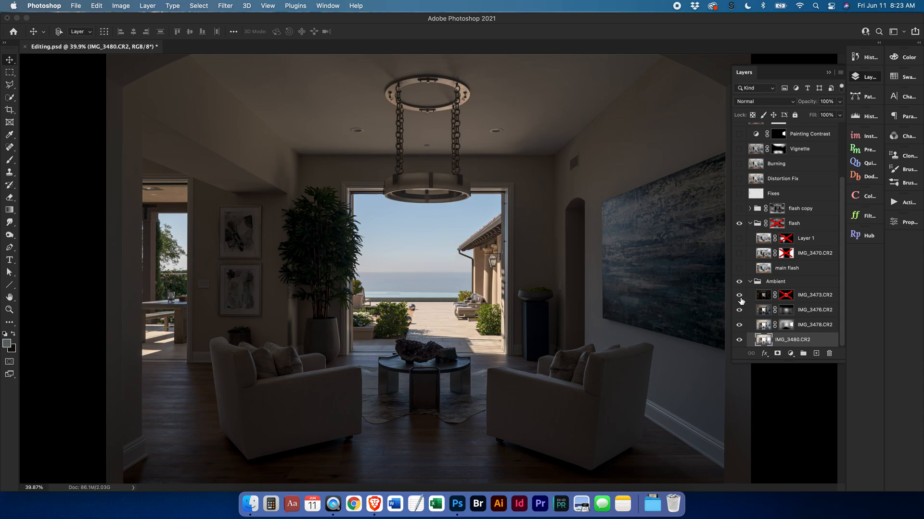
{"action": "left_click", "coordinate": [784, 296], "text": "shift"}
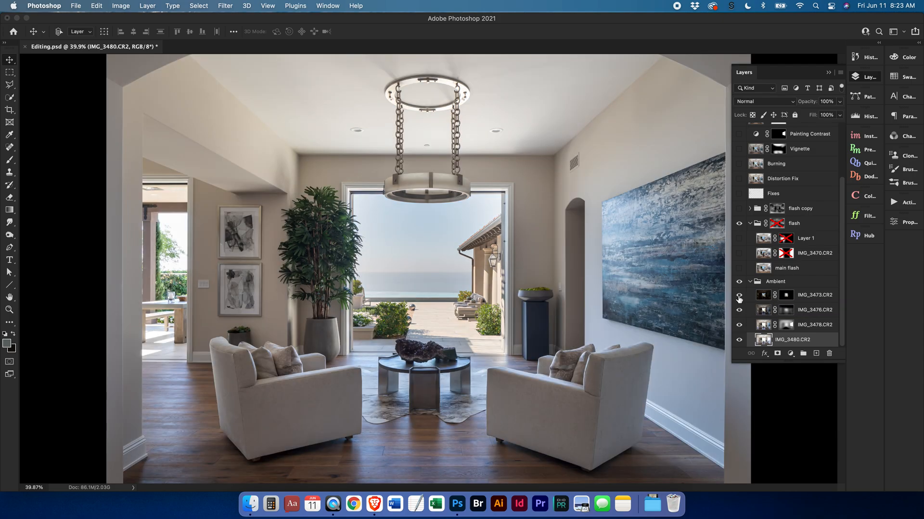
{"action": "left_click", "coordinate": [739, 297]}
{"action": "left_click", "coordinate": [739, 295]}
{"action": "left_click", "coordinate": [739, 295]}
{"action": "left_click", "coordinate": [739, 296]}
Collapse the Ambient group, then show and select the main flash layer
{"action": "left_click", "coordinate": [750, 282]}
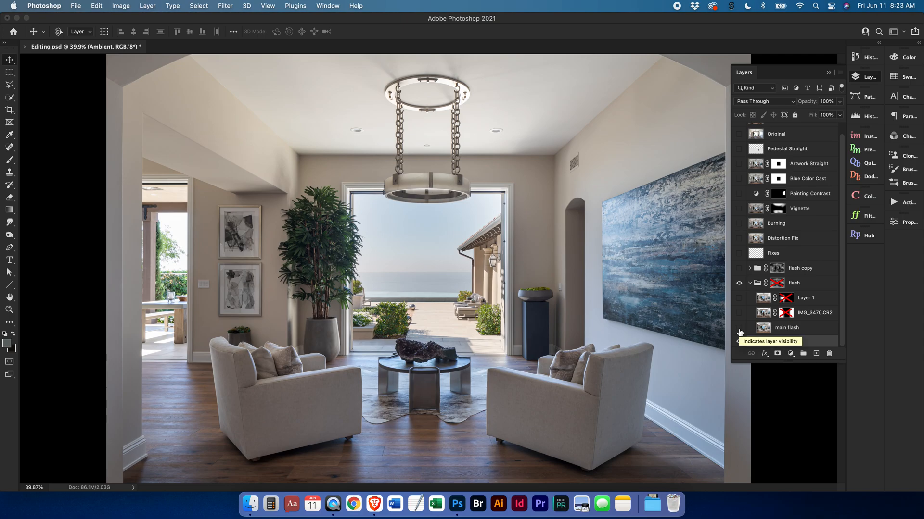
{"action": "left_click", "coordinate": [739, 329]}
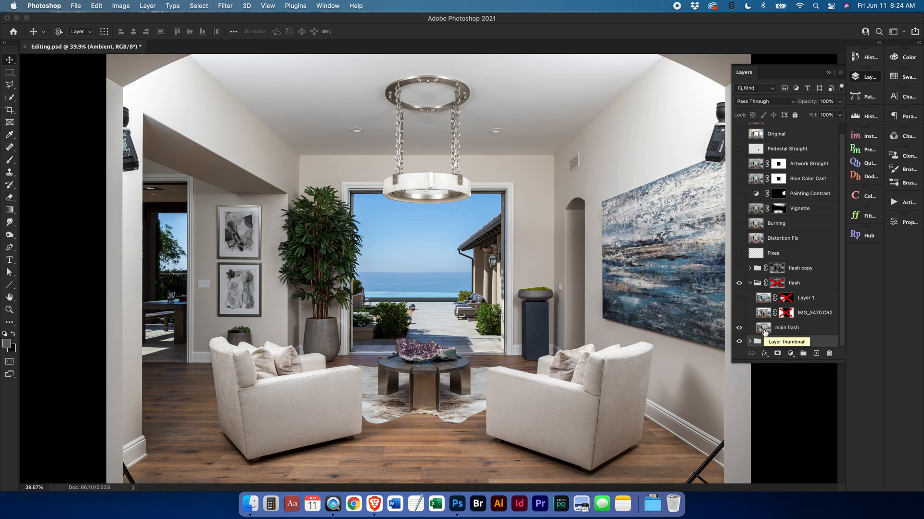
{"action": "left_click", "coordinate": [764, 329]}
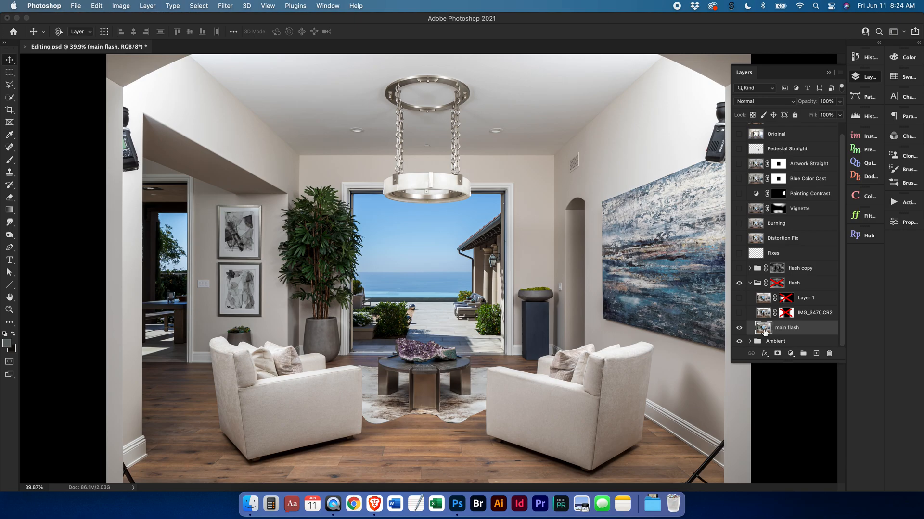
Show the IMG_3470.CR2 layer above main flash and enable its layer mask
{"action": "left_click", "coordinate": [739, 314]}
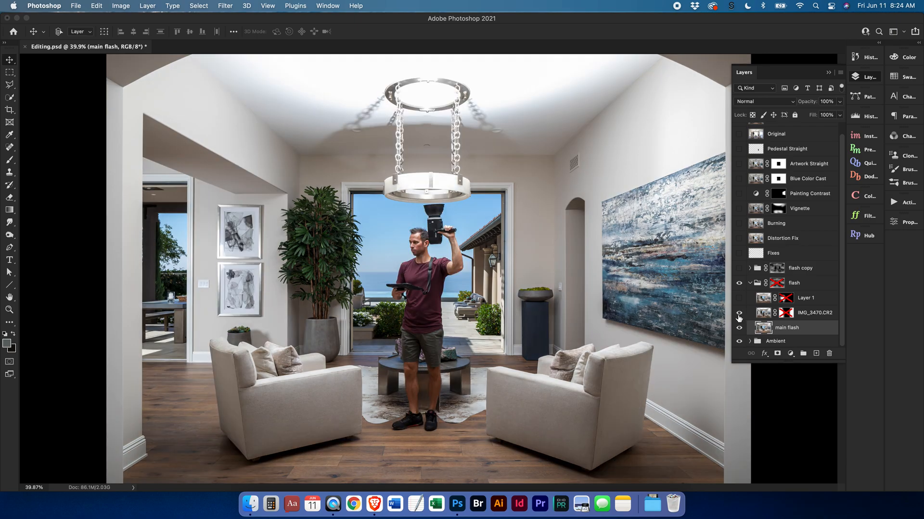
{"action": "left_click", "coordinate": [739, 313]}
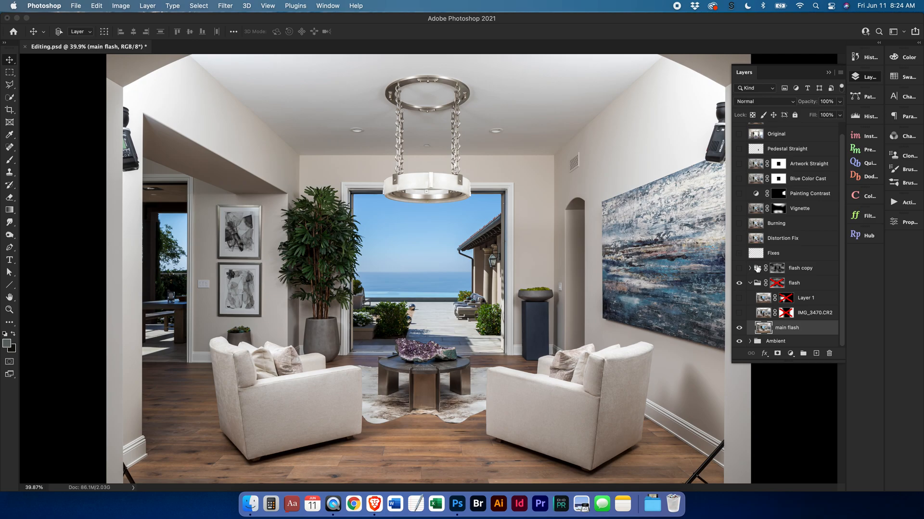
{"action": "left_click", "coordinate": [739, 313]}
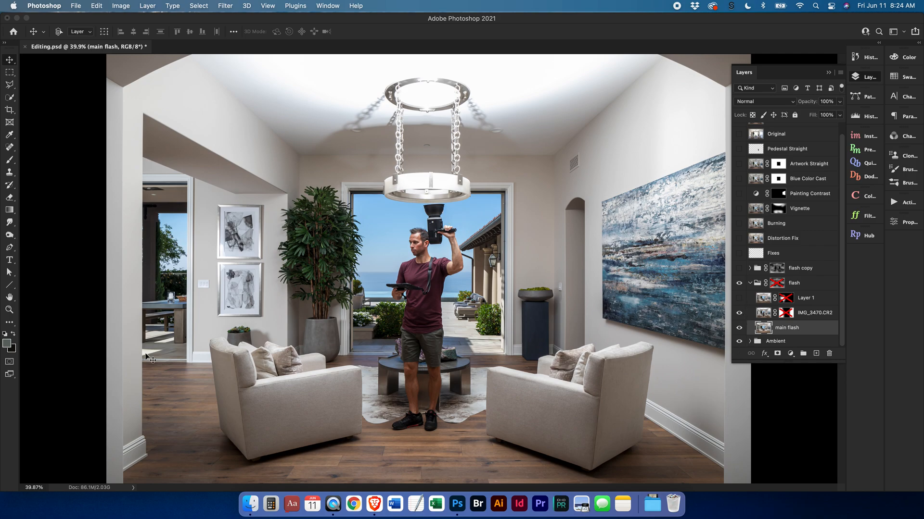
{"action": "left_click", "coordinate": [786, 315], "text": "shift"}
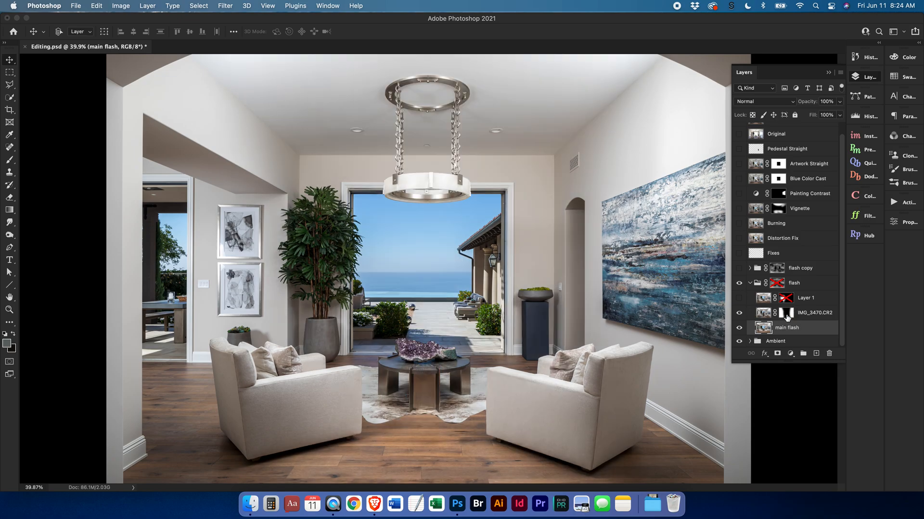
Select the IMG_3470.CR2 mask and view that layer alone by temporarily hiding the Ambient group and main flash layer
{"action": "left_click", "coordinate": [787, 315]}
{"action": "left_click", "coordinate": [740, 340]}
{"action": "left_click", "coordinate": [739, 330]}
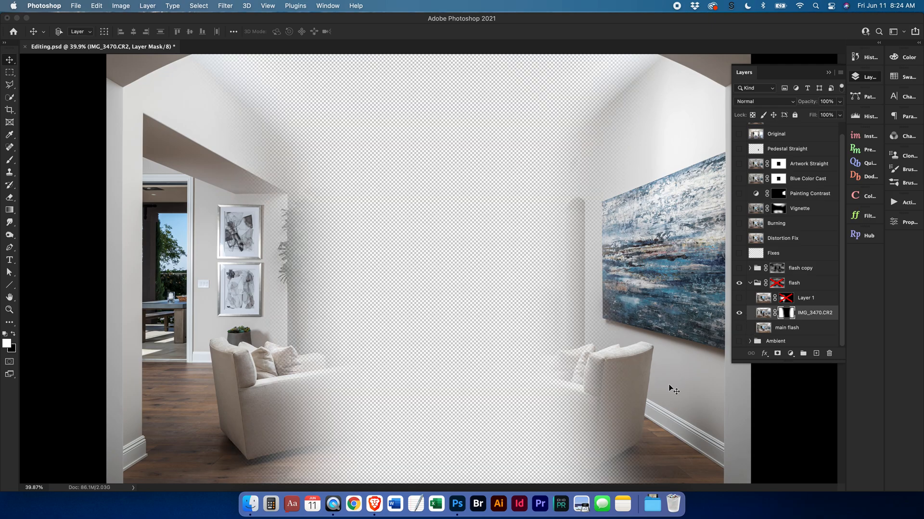
{"action": "left_click", "coordinate": [740, 330]}
{"action": "left_click", "coordinate": [739, 341]}
Compare Layer 1 with its mask on and off, and toggle its visibility against main flash with IMG_3470.CR2 hidden
{"action": "left_click", "coordinate": [739, 299]}
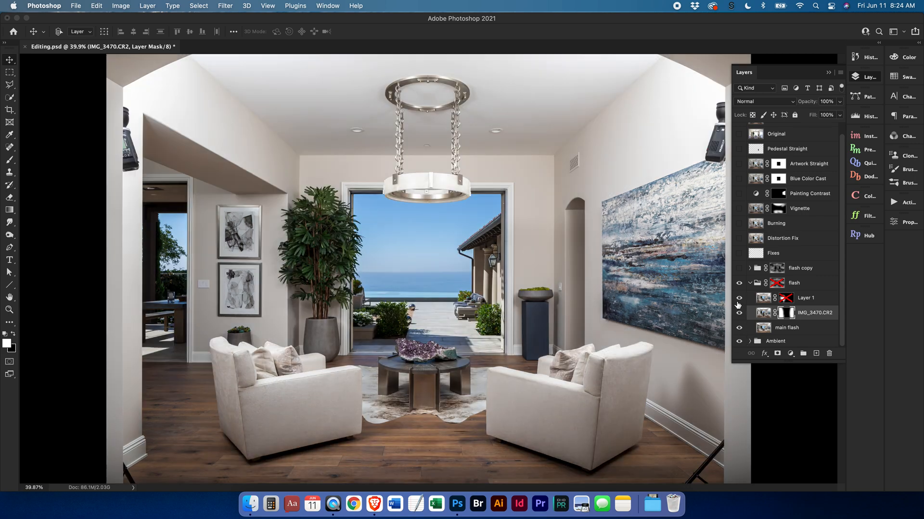
{"action": "left_click", "coordinate": [786, 301], "text": "shift"}
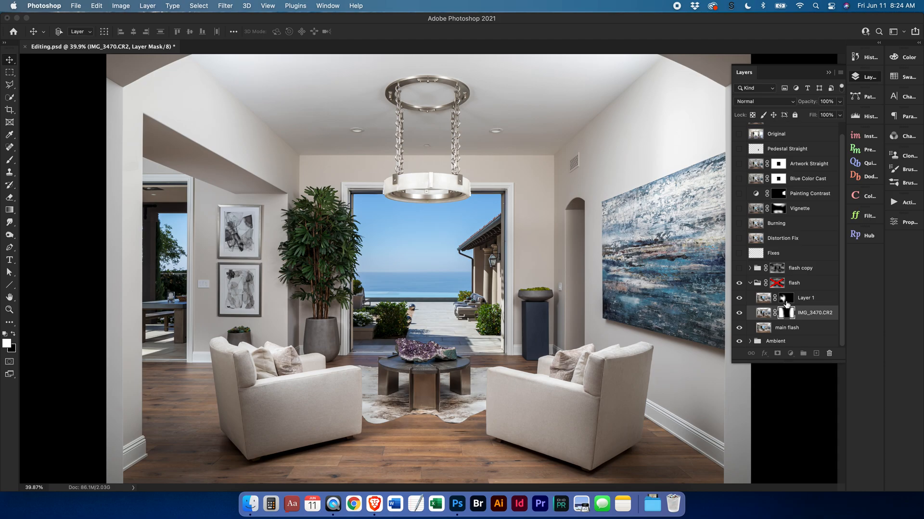
{"action": "left_click", "coordinate": [786, 302], "text": "shift"}
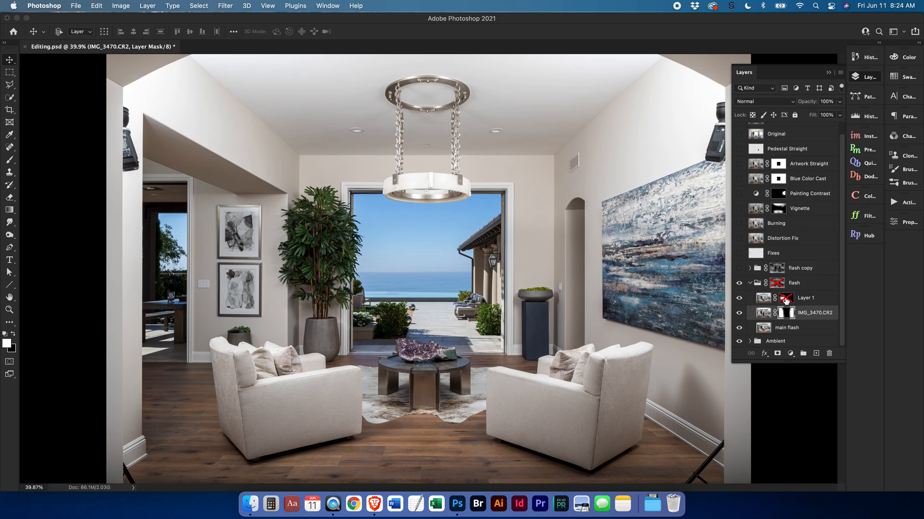
{"action": "left_click", "coordinate": [738, 313]}
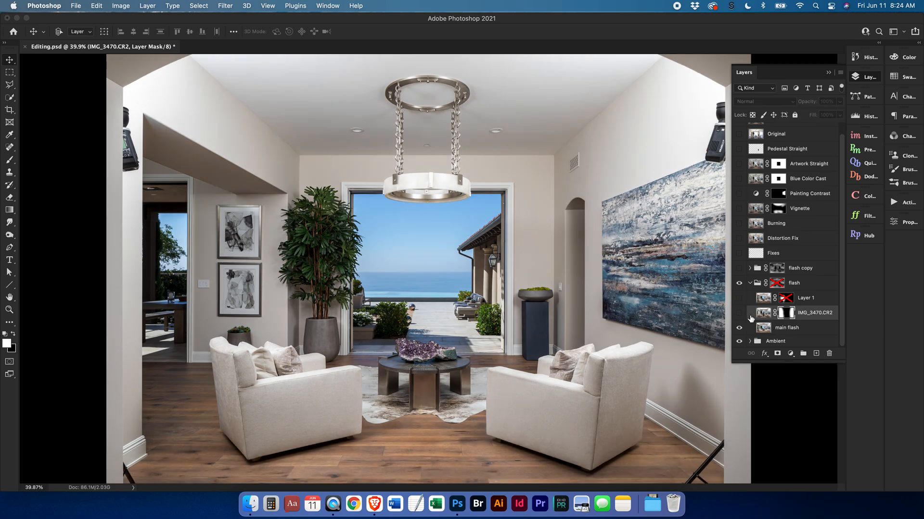
{"action": "left_click", "coordinate": [739, 298]}
{"action": "left_click", "coordinate": [738, 299]}
{"action": "left_click", "coordinate": [739, 299]}
{"action": "left_click", "coordinate": [739, 300]}
{"action": "left_click", "coordinate": [739, 300]}
Show IMG_3470.CR2 and Layer 1 together and enable Layer 1's layer mask
{"action": "left_click", "coordinate": [739, 313]}
{"action": "left_click", "coordinate": [738, 299]}
{"action": "left_click", "coordinate": [783, 303], "text": "shift"}
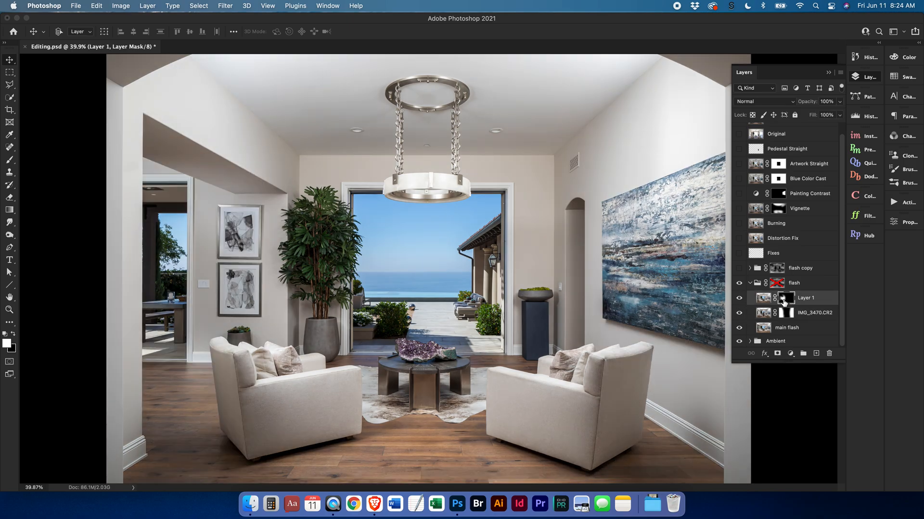
Inspect Layer 1's mask as an overlay and in isolation, temporarily hiding IMG_3470.CR2, main flash and the Ambient group
{"action": "key", "text": "backslash"}
{"action": "key", "text": "backslash"}
{"action": "left_click", "coordinate": [740, 317]}
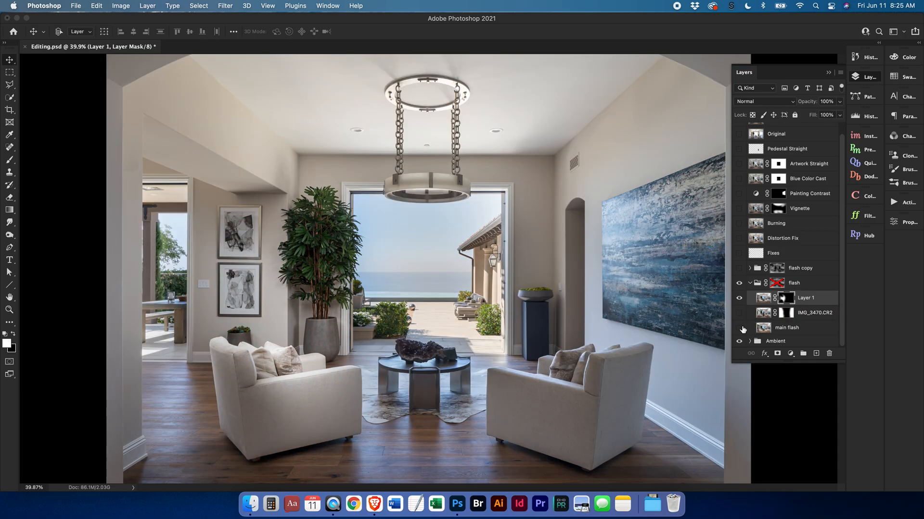
{"action": "left_click", "coordinate": [739, 328]}
{"action": "left_click", "coordinate": [740, 341]}
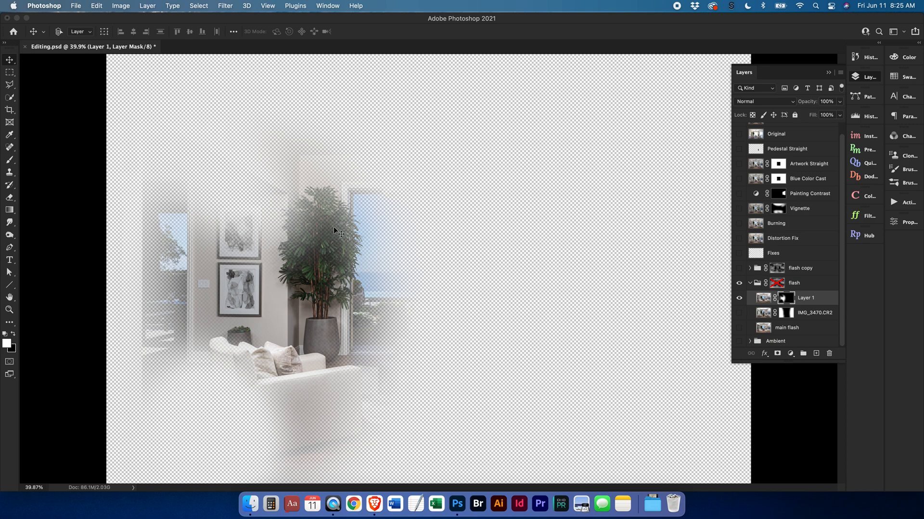
{"action": "left_click_drag", "start_coordinate": [740, 319], "coordinate": [738, 347]}
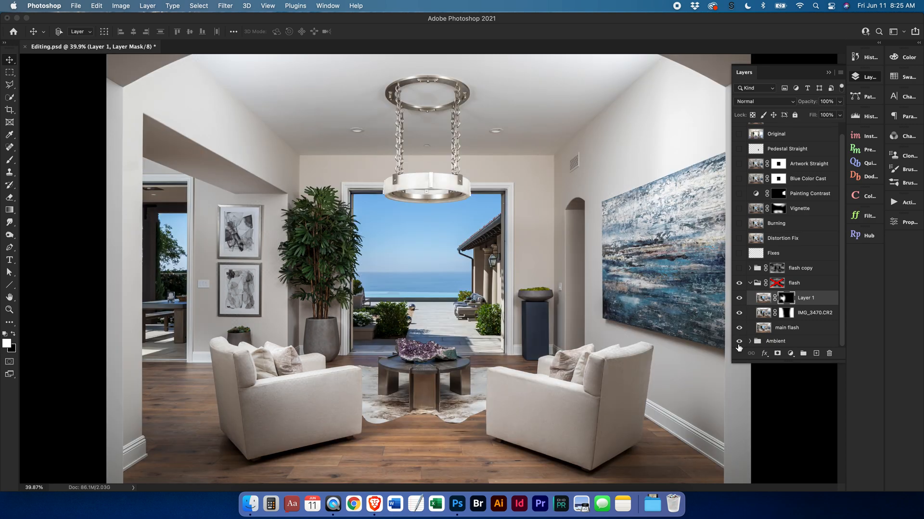
Toggle Layer 1's visibility repeatedly to compare the flash composite with and without it
{"action": "left_click", "coordinate": [738, 299]}
{"action": "left_click", "coordinate": [738, 299]}
{"action": "left_click", "coordinate": [739, 298]}
{"action": "left_click", "coordinate": [739, 299]}
{"action": "left_click", "coordinate": [740, 300]}
{"action": "left_click", "coordinate": [740, 299]}
{"action": "scroll", "coordinate": [777, 288], "scroll_direction": "up", "scroll_amount": 1}
{"action": "scroll", "coordinate": [779, 301], "scroll_direction": "down", "scroll_amount": 1}
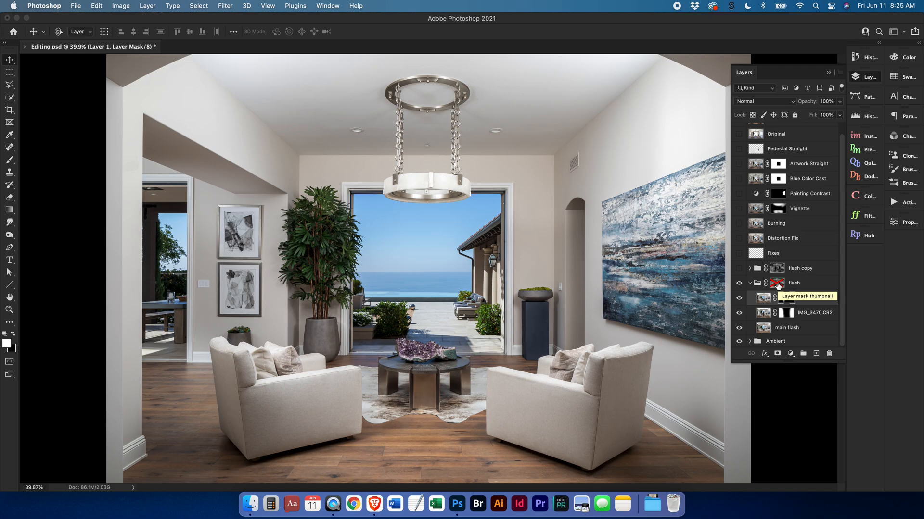
Enable the flash group's layer mask and preview the masked group with the Ambient group temporarily hidden
{"action": "left_click", "coordinate": [777, 283], "text": "shift"}
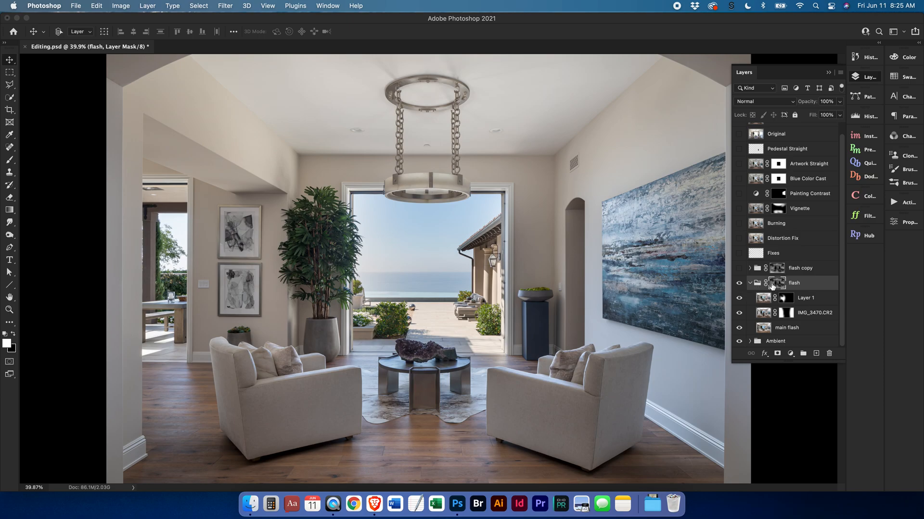
{"action": "left_click", "coordinate": [739, 341]}
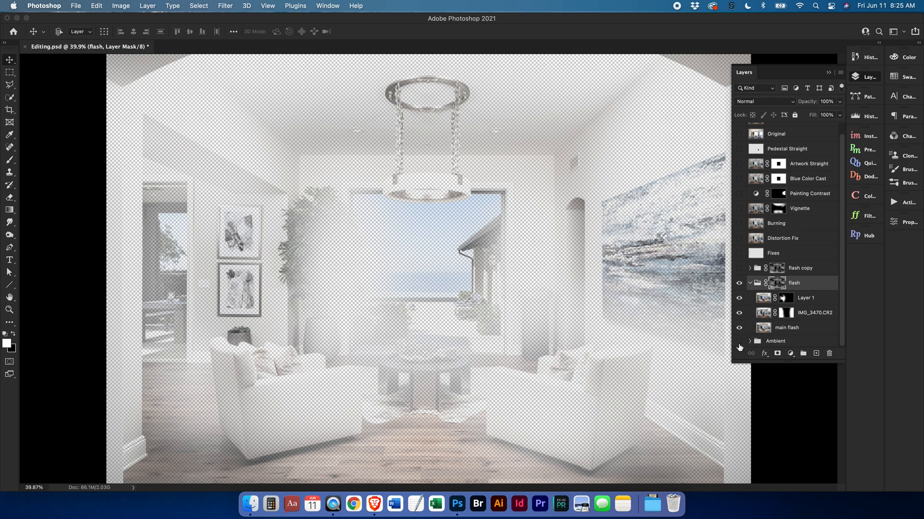
{"action": "left_click", "coordinate": [739, 341]}
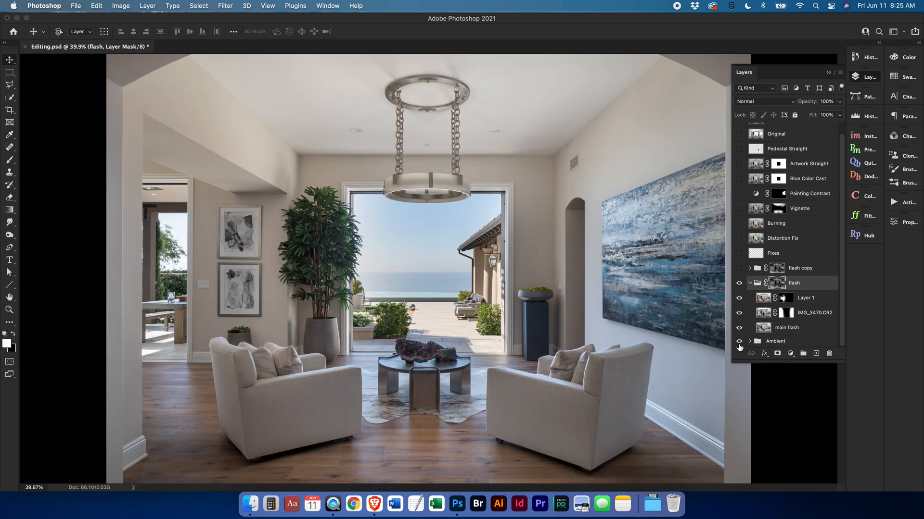
Compare the image with and without the flash group, and collapse the group
{"action": "left_click", "coordinate": [739, 285]}
{"action": "left_click", "coordinate": [739, 285]}
{"action": "scroll", "coordinate": [742, 288], "scroll_direction": "up", "scroll_amount": 1}
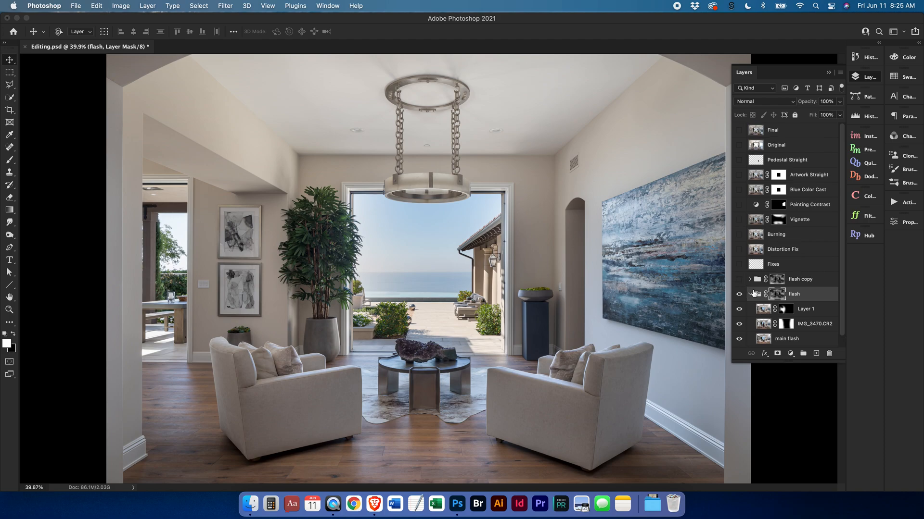
{"action": "left_click", "coordinate": [749, 293]}
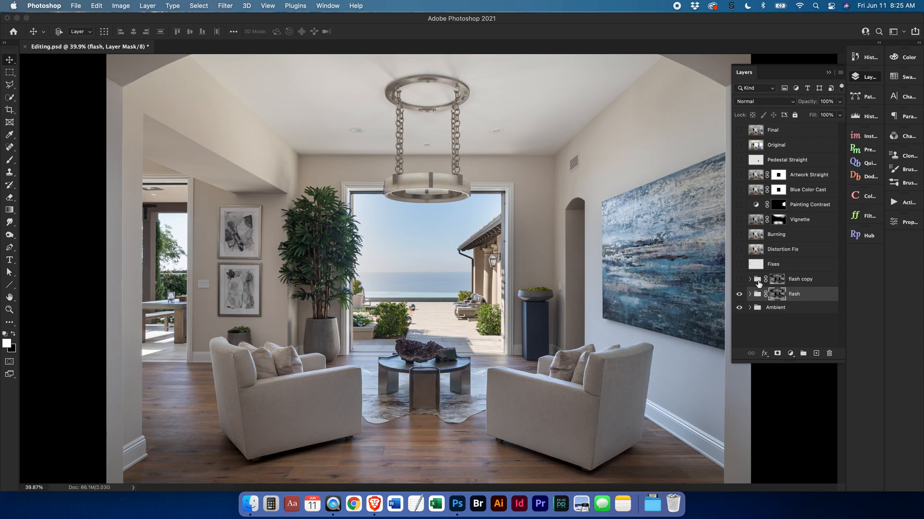
Show the flash copy group and compare the image with and without it
{"action": "left_click", "coordinate": [739, 280]}
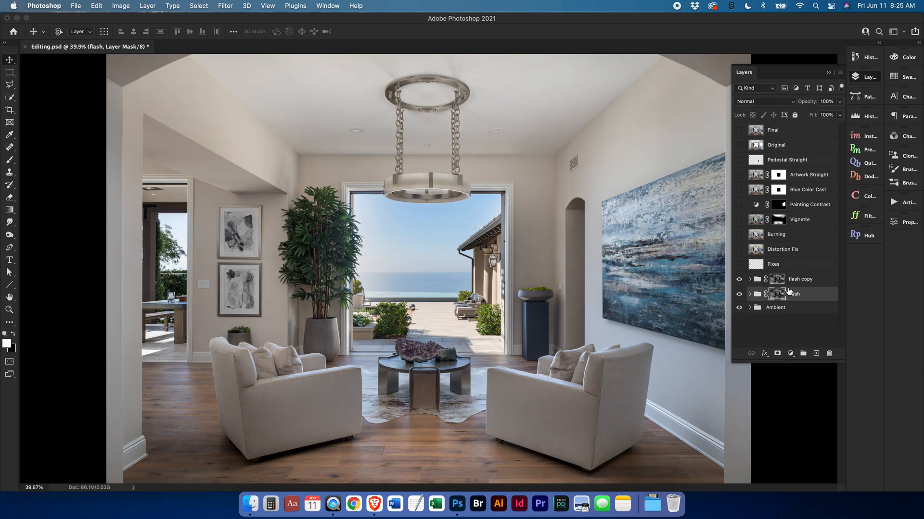
{"action": "left_click", "coordinate": [740, 280]}
{"action": "left_click", "coordinate": [740, 281]}
Show the Fixes layer, comparing its retouching with and without it in a close view of the doorway beside the framed artwork
{"action": "left_click", "coordinate": [739, 266]}
{"action": "left_click", "coordinate": [739, 265]}
{"action": "left_click", "coordinate": [738, 268]}
{"action": "left_click", "coordinate": [738, 265]}
{"action": "key", "text": "super+equal"}
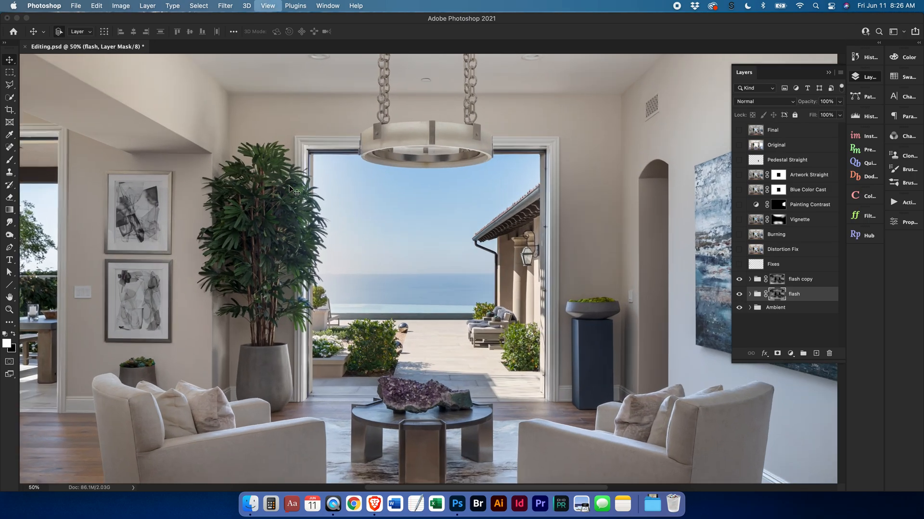
{"action": "key", "text": "super+equal"}
{"action": "scroll", "coordinate": [269, 216], "scroll_direction": "left", "scroll_amount": 10}
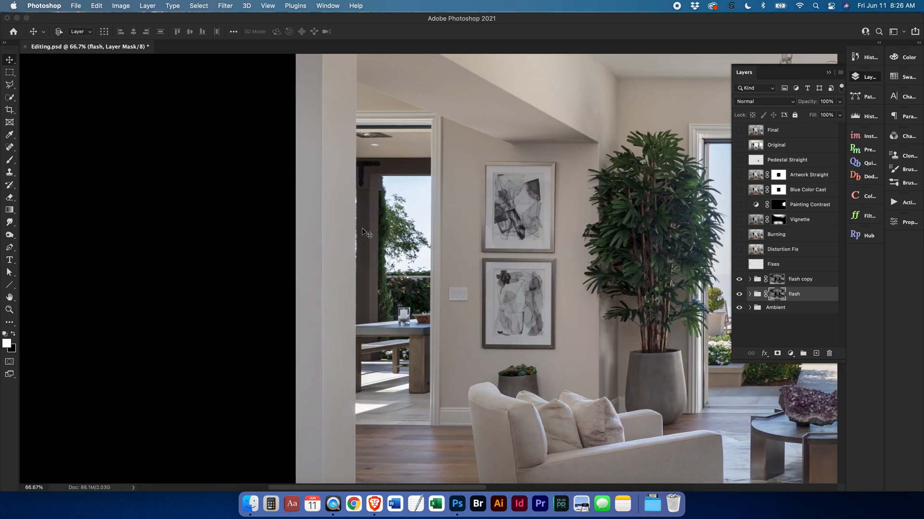
{"action": "key", "text": "super+equal"}
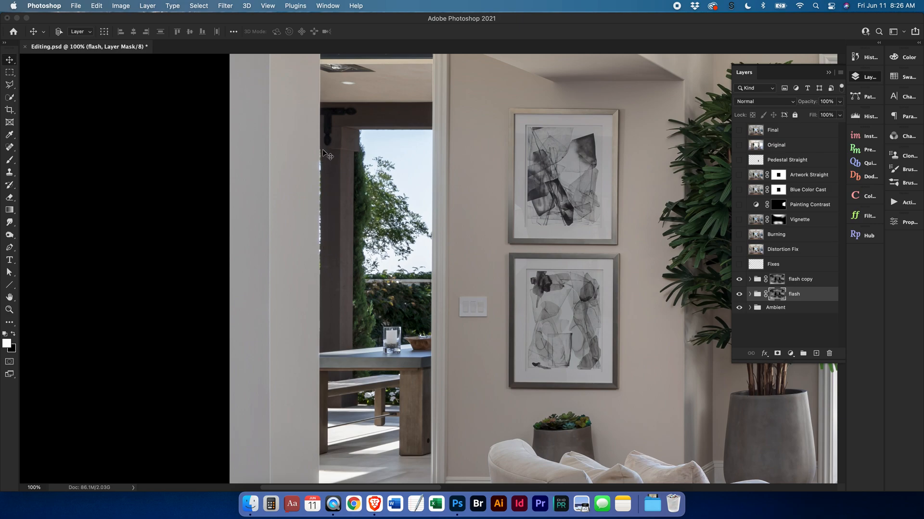
{"action": "left_click", "coordinate": [739, 266]}
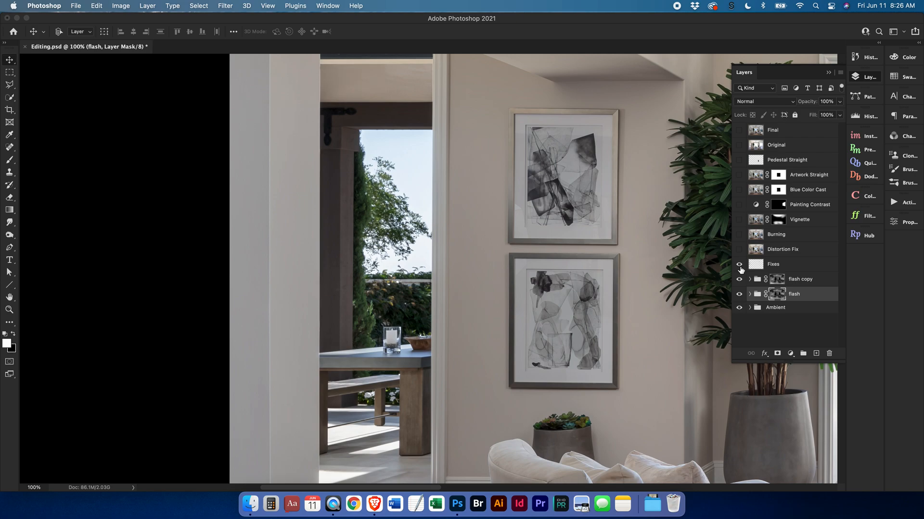
Show the Distortion Fix layer and toggle it repeatedly to compare the room's geometry with and without the correction
{"action": "key", "text": "super+0"}
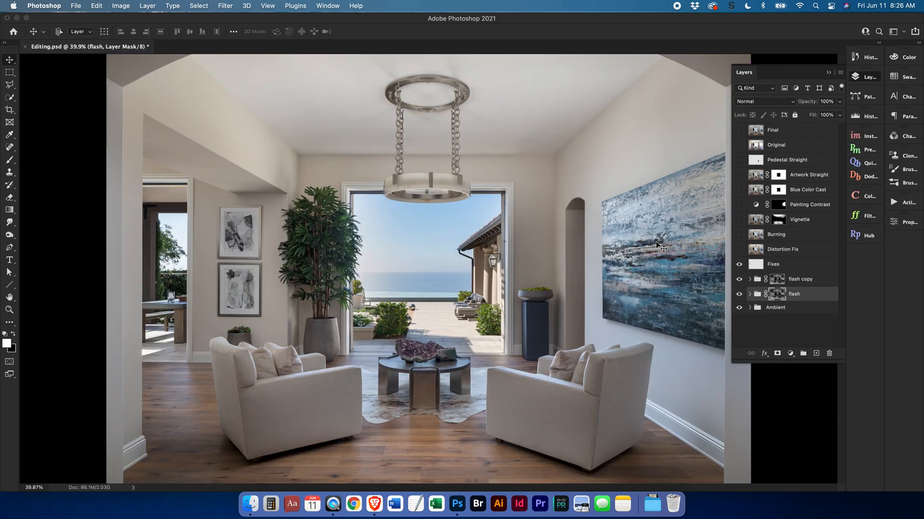
{"action": "key", "text": "super+minus"}
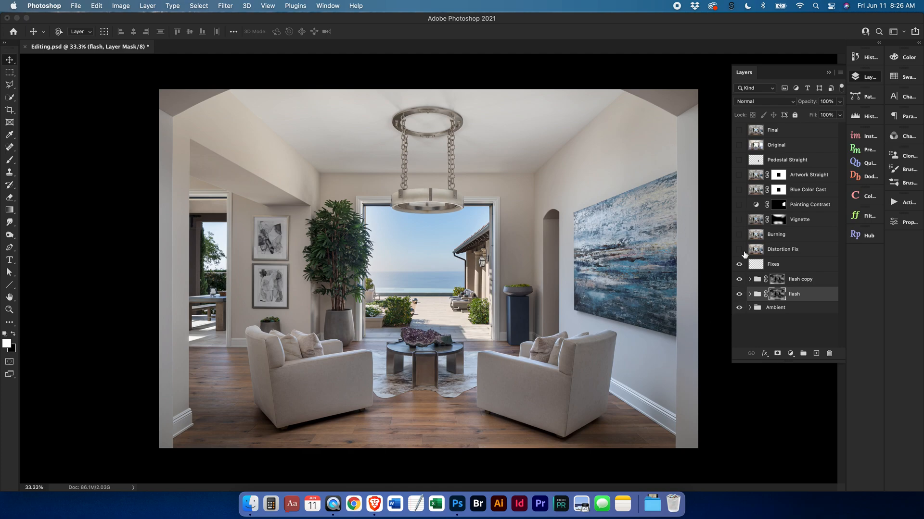
{"action": "left_click", "coordinate": [744, 252]}
{"action": "left_click", "coordinate": [739, 250]}
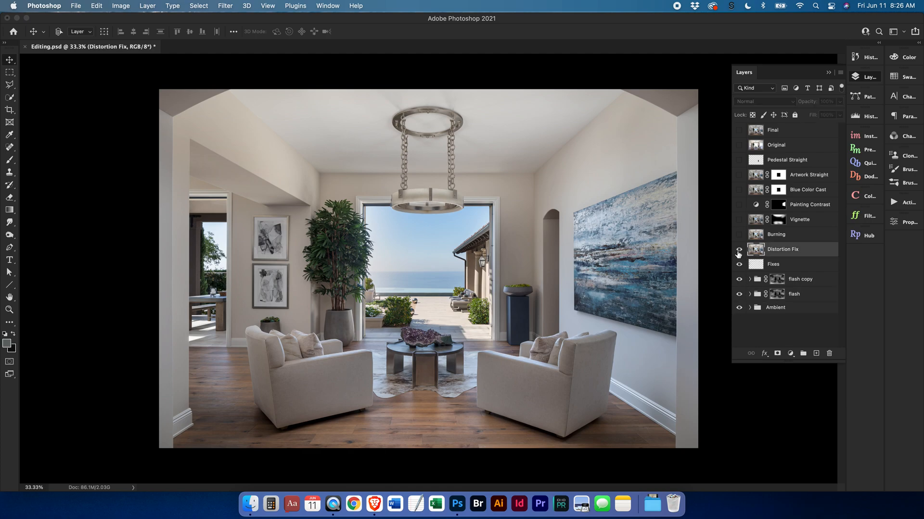
{"action": "left_click", "coordinate": [739, 250]}
{"action": "left_click", "coordinate": [740, 251]}
{"action": "left_click", "coordinate": [739, 251]}
{"action": "left_click", "coordinate": [738, 250]}
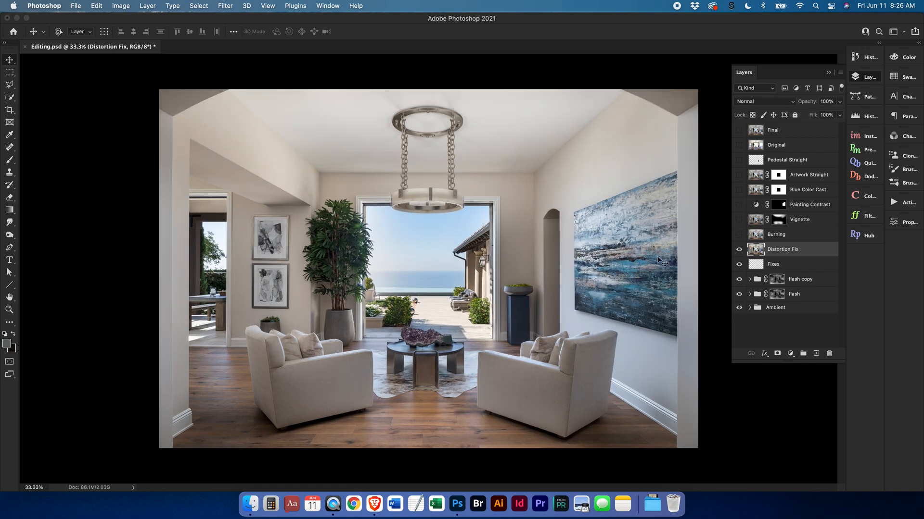
{"action": "left_click", "coordinate": [739, 251]}
{"action": "left_click", "coordinate": [738, 250]}
{"action": "left_click", "coordinate": [739, 250]}
{"action": "left_click", "coordinate": [740, 250]}
{"action": "left_click", "coordinate": [739, 250]}
{"action": "left_click", "coordinate": [740, 250]}
{"action": "left_click", "coordinate": [740, 250]}
{"action": "left_click", "coordinate": [740, 250]}
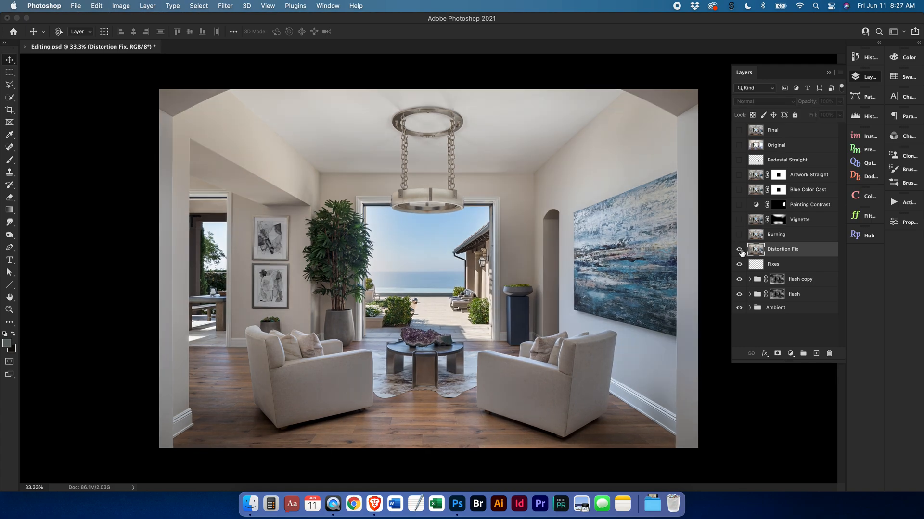
{"action": "left_click", "coordinate": [739, 250]}
{"action": "left_click", "coordinate": [740, 250]}
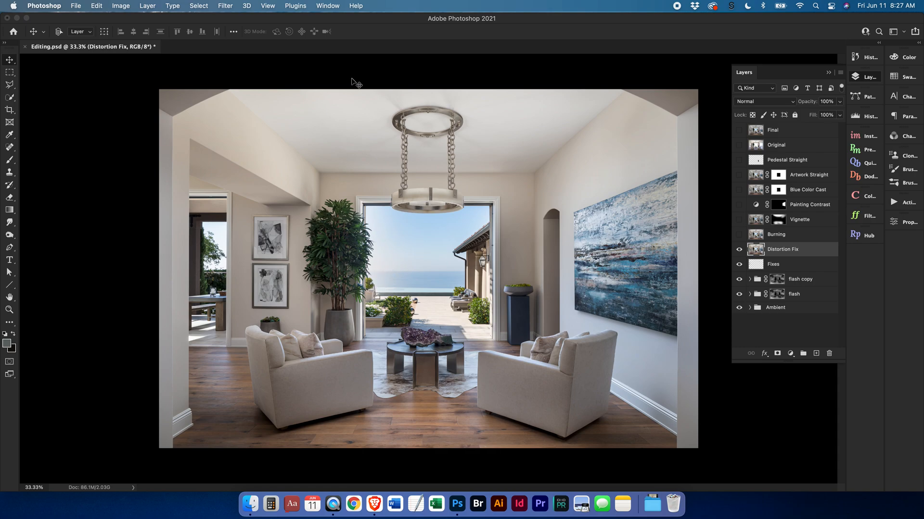
Show the Burning layer and compare the image with and without it
{"action": "left_click", "coordinate": [738, 235]}
{"action": "left_click", "coordinate": [739, 236]}
{"action": "left_click", "coordinate": [739, 236]}
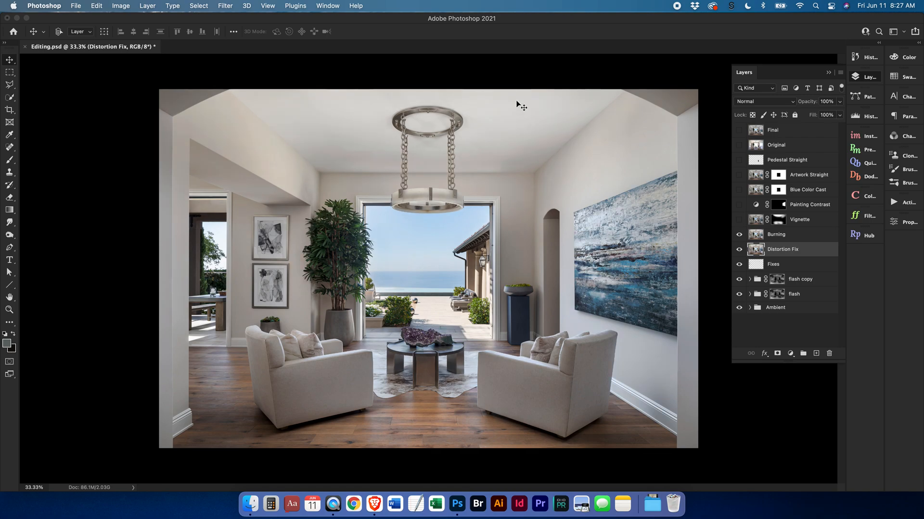
{"action": "left_click", "coordinate": [739, 238]}
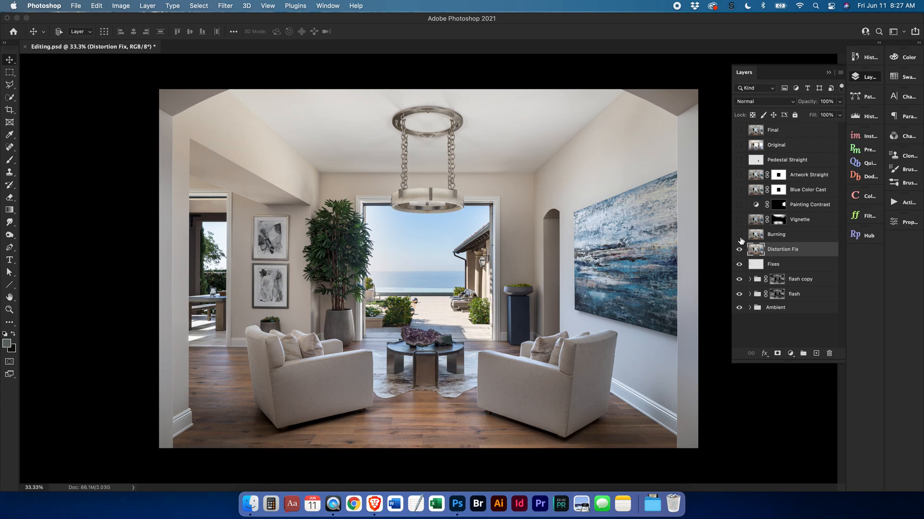
{"action": "left_click", "coordinate": [740, 239]}
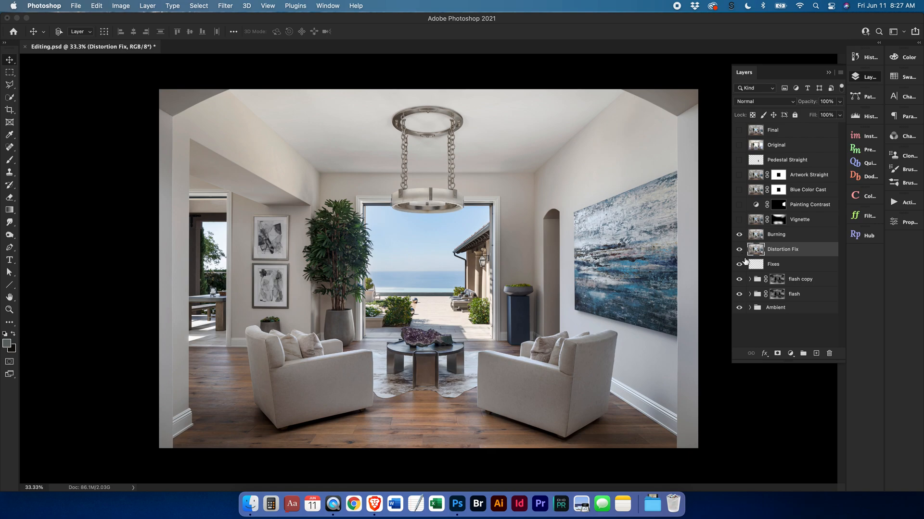
Show the Vignette layer, compare its effect, and inspect its mask as a red overlay
{"action": "left_click", "coordinate": [739, 222]}
{"action": "left_click", "coordinate": [739, 221]}
{"action": "left_click", "coordinate": [739, 221]}
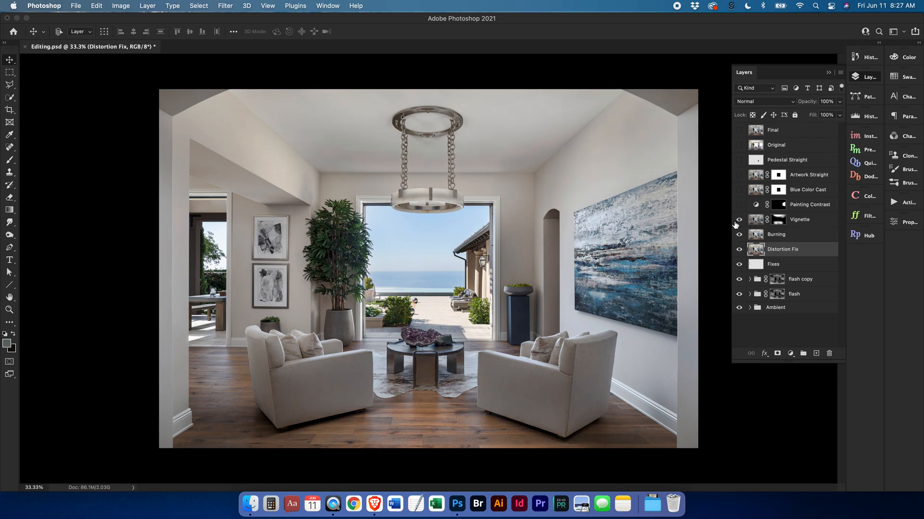
{"action": "left_click", "coordinate": [778, 221]}
{"action": "key", "text": "backslash"}
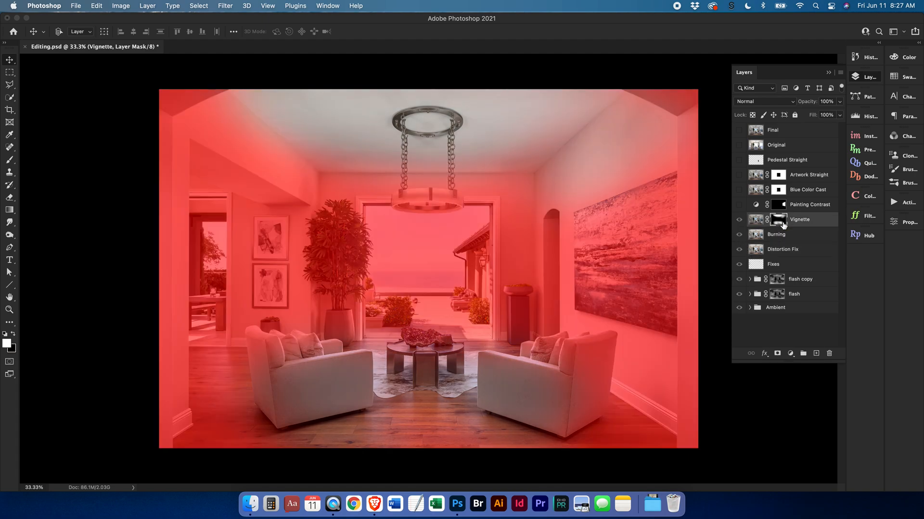
{"action": "key", "text": "backslash"}
Isolate the Vignette layer by hiding all layers and groups below it, and restore only the Burning layer
{"action": "left_click", "coordinate": [739, 234]}
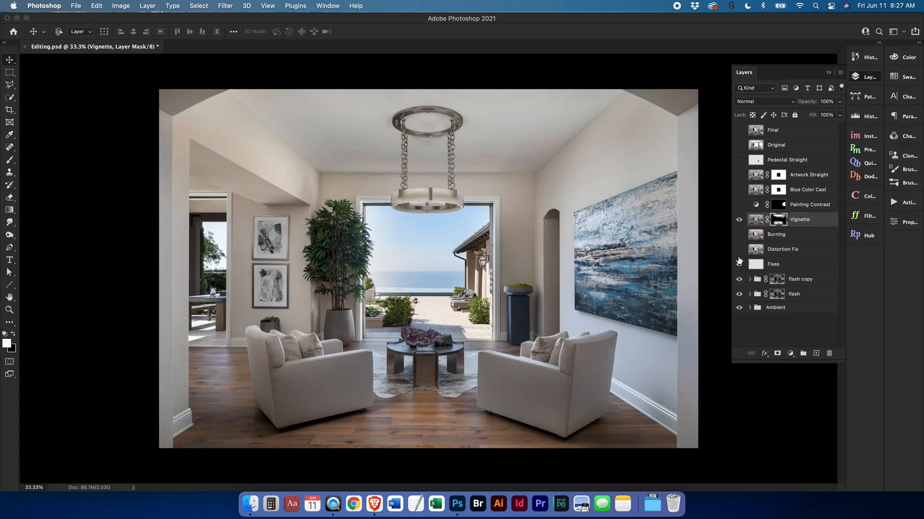
{"action": "left_click", "coordinate": [739, 249]}
{"action": "left_click", "coordinate": [739, 279]}
{"action": "left_click", "coordinate": [739, 294]}
{"action": "left_click", "coordinate": [739, 307]}
{"action": "left_click", "coordinate": [739, 264]}
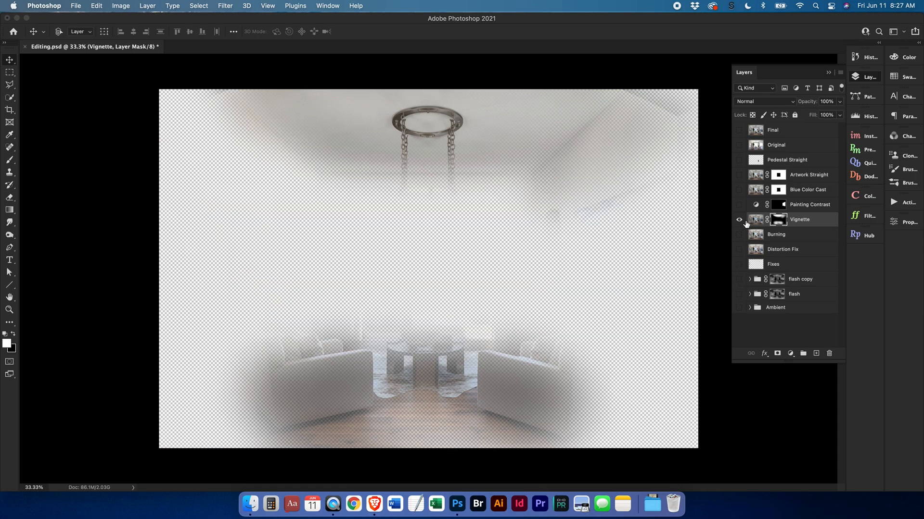
{"action": "left_click", "coordinate": [739, 235]}
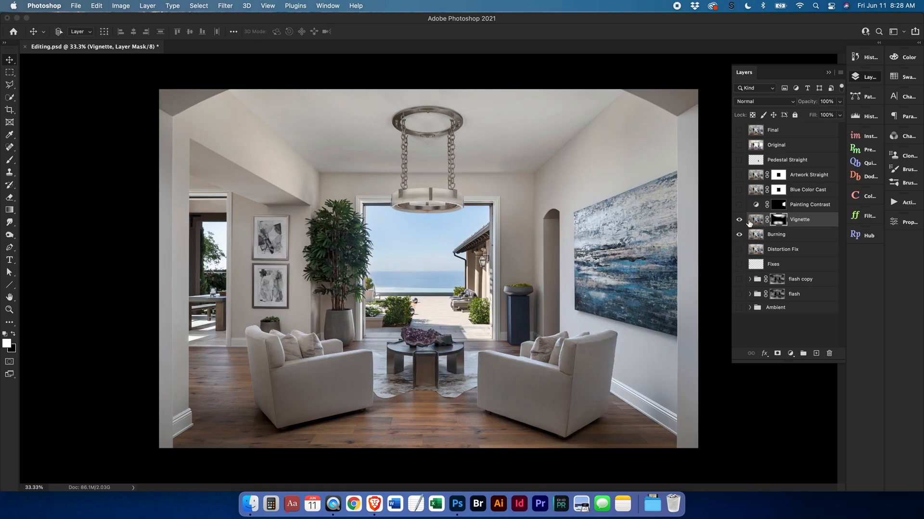
Compare the image with and without the Vignette layer, and with its mask temporarily disabled
{"action": "left_click", "coordinate": [739, 220]}
{"action": "left_click", "coordinate": [739, 221]}
{"action": "left_click", "coordinate": [779, 221], "text": "shift"}
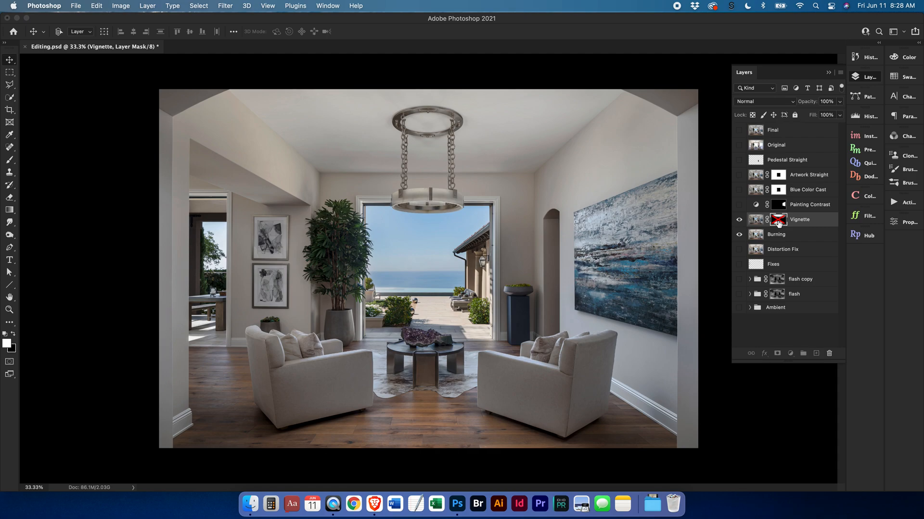
{"action": "left_click", "coordinate": [779, 221], "text": "shift"}
{"action": "left_click", "coordinate": [738, 221]}
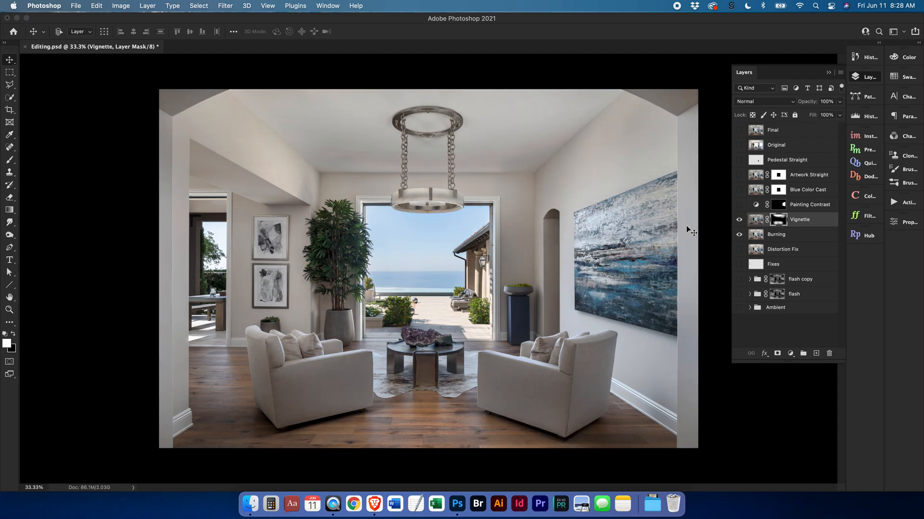
Show the Painting Contrast adjustment layer and compare the painting with and without it
{"action": "left_click", "coordinate": [739, 206]}
{"action": "left_click", "coordinate": [740, 206]}
{"action": "left_click", "coordinate": [740, 206]}
Inspect the Painting Contrast layer's RGB curve, and toggle the adjustment to compare its effect on the painting
{"action": "left_click", "coordinate": [778, 207]}
{"action": "double_click", "coordinate": [756, 205]}
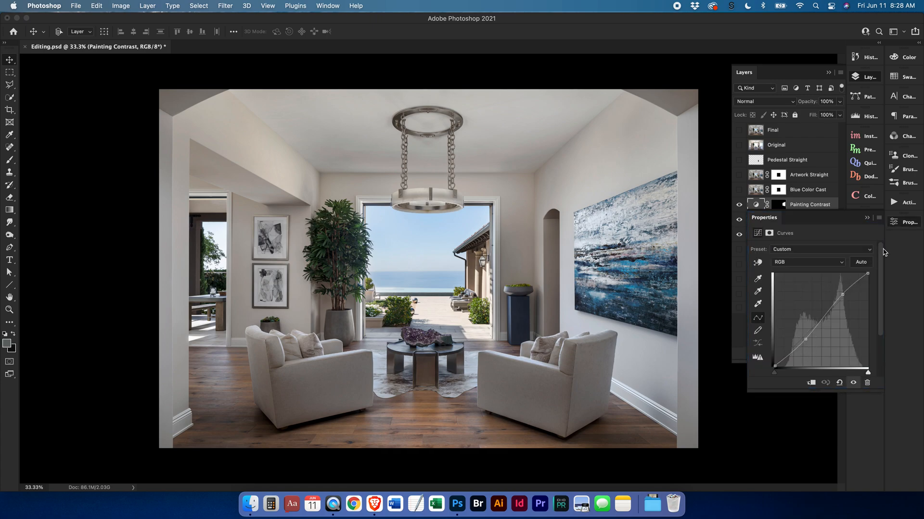
{"action": "left_click", "coordinate": [893, 223]}
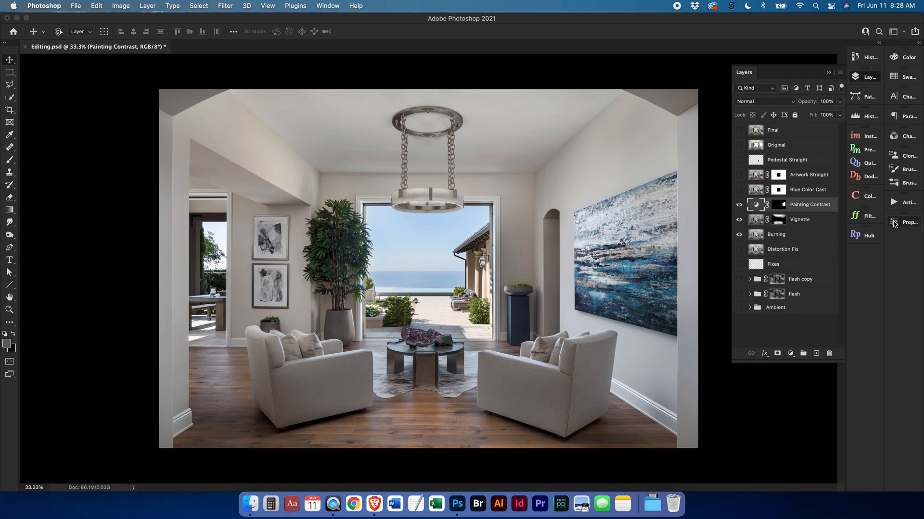
{"action": "left_click", "coordinate": [739, 204]}
{"action": "left_click", "coordinate": [739, 205]}
Show the Blue Color Cast layer and examine its effect up close around the patio opening and coffee table
{"action": "key", "text": "super+equal"}
{"action": "key", "text": "super+equal"}
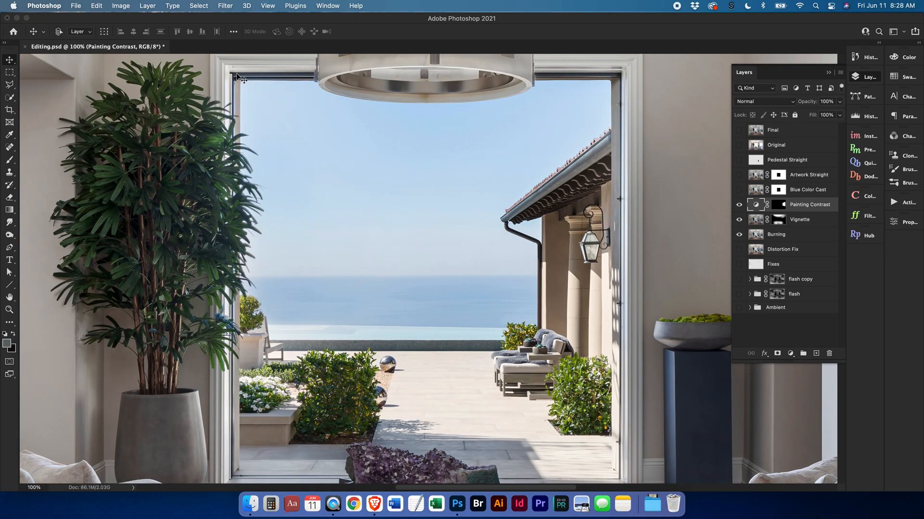
{"action": "scroll", "coordinate": [513, 385], "scroll_direction": "down", "scroll_amount": 5}
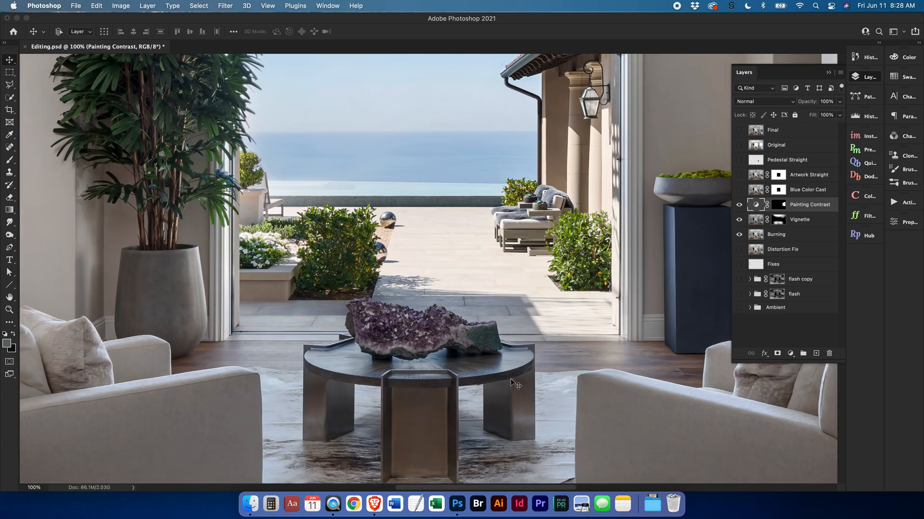
{"action": "left_click", "coordinate": [738, 191]}
{"action": "scroll", "coordinate": [375, 364], "scroll_direction": "up", "scroll_amount": 5}
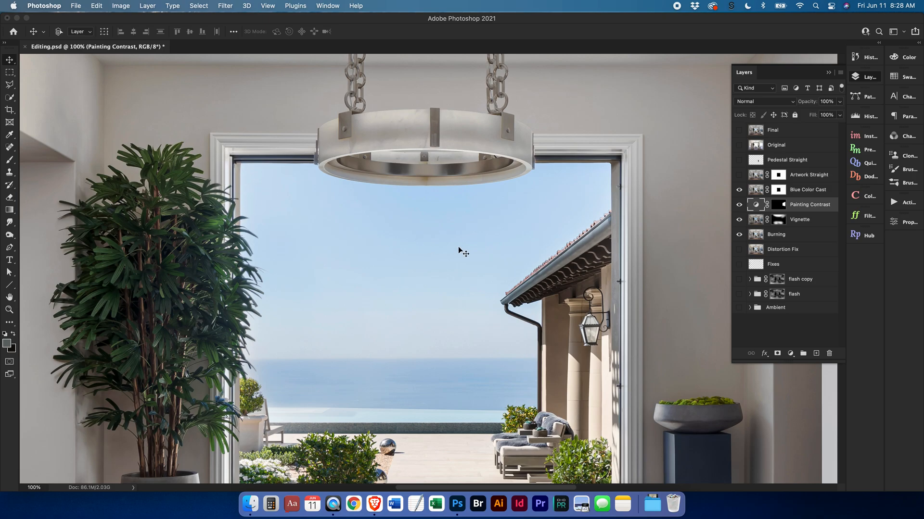
{"action": "key", "text": "super+0"}
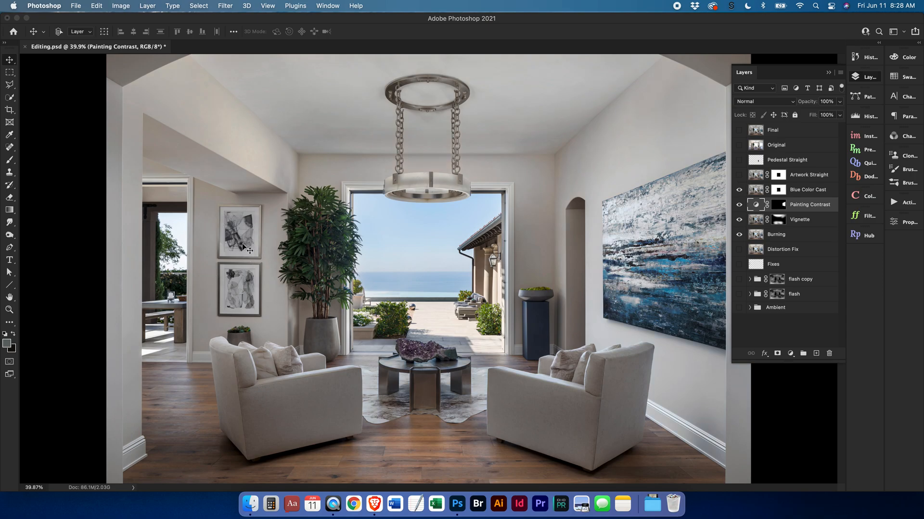
Check the framed artwork against the guides, show the Artwork Straight layer, and hide the guides
{"action": "key", "text": "super+equal"}
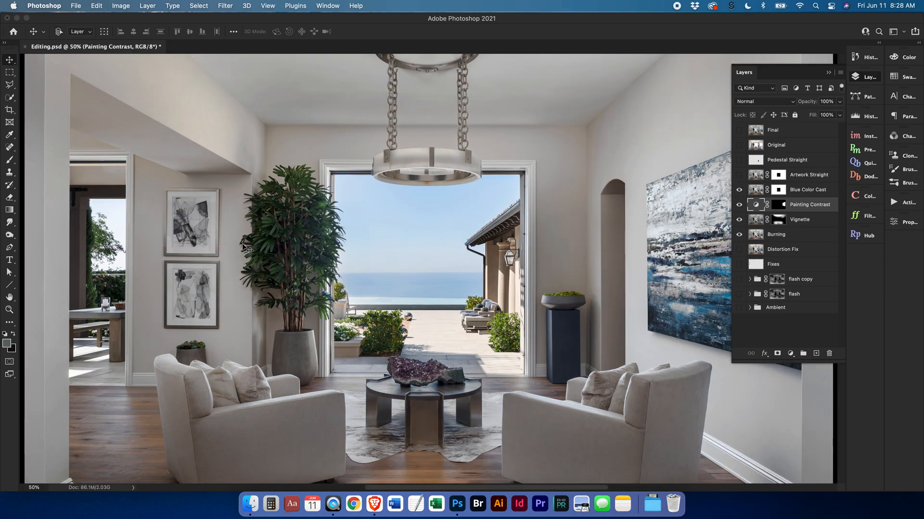
{"action": "key", "text": "super+semicolon"}
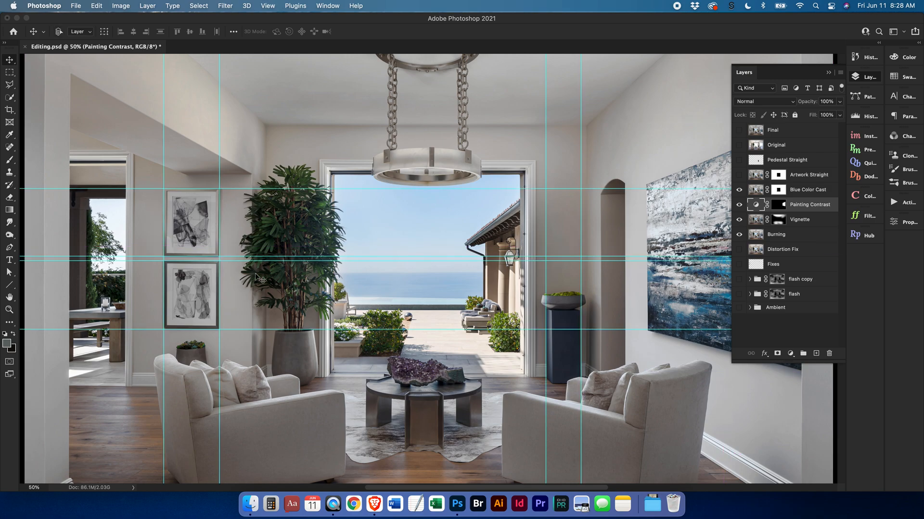
{"action": "left_click", "coordinate": [739, 178]}
{"action": "key", "text": "super+semicolon"}
{"action": "scroll", "coordinate": [301, 241], "scroll_direction": "left", "scroll_amount": 5}
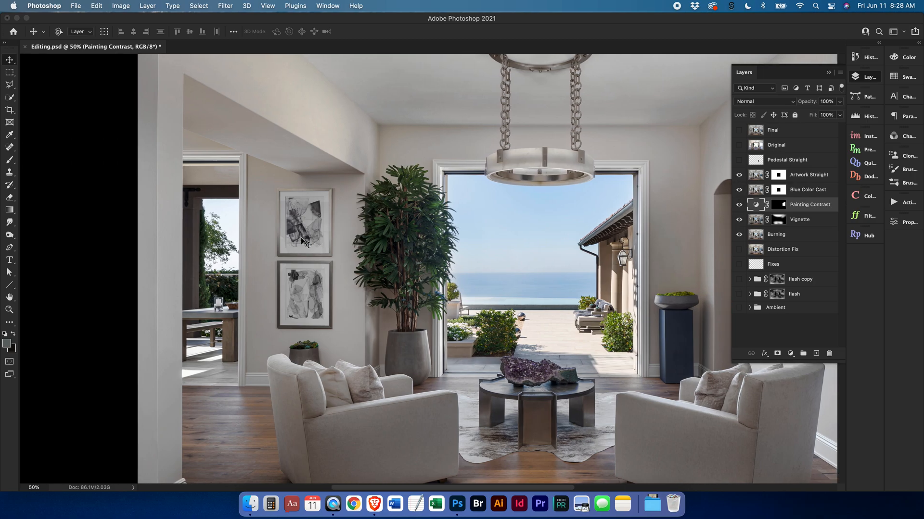
Toggle the Artwork Straight layer to compare the two framed pictures before and after straightening
{"action": "key", "text": "super+equal"}
{"action": "left_click", "coordinate": [739, 177]}
{"action": "left_click", "coordinate": [740, 177]}
{"action": "left_click", "coordinate": [739, 178]}
{"action": "left_click", "coordinate": [739, 178]}
{"action": "left_click", "coordinate": [739, 178]}
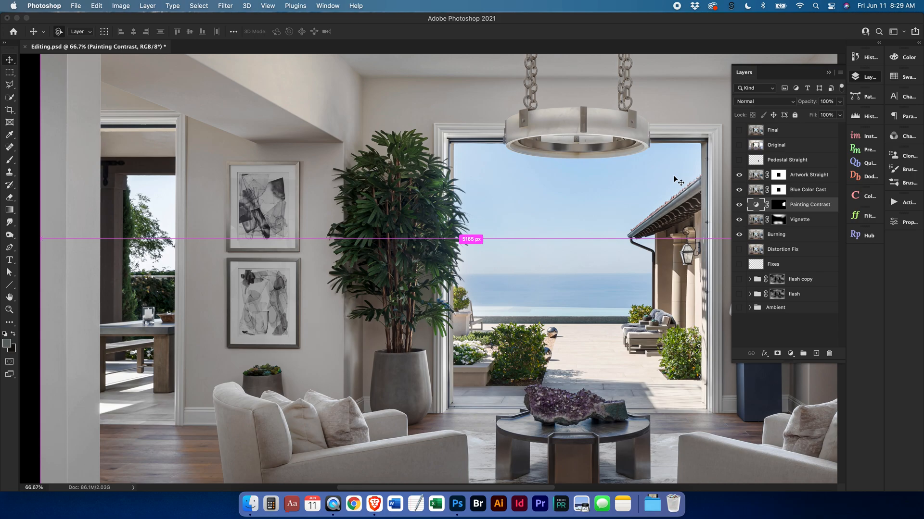
Examine the blue pedestal up close and show the Pedestal Straight layer
{"action": "key", "text": "cmd+0"}
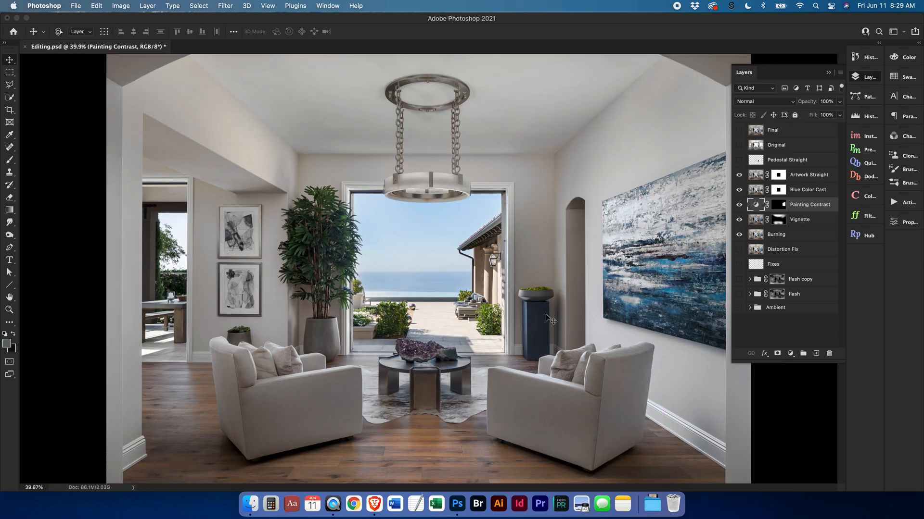
{"action": "key", "text": "cmd+equal"}
{"action": "key", "text": "cmd+equal"}
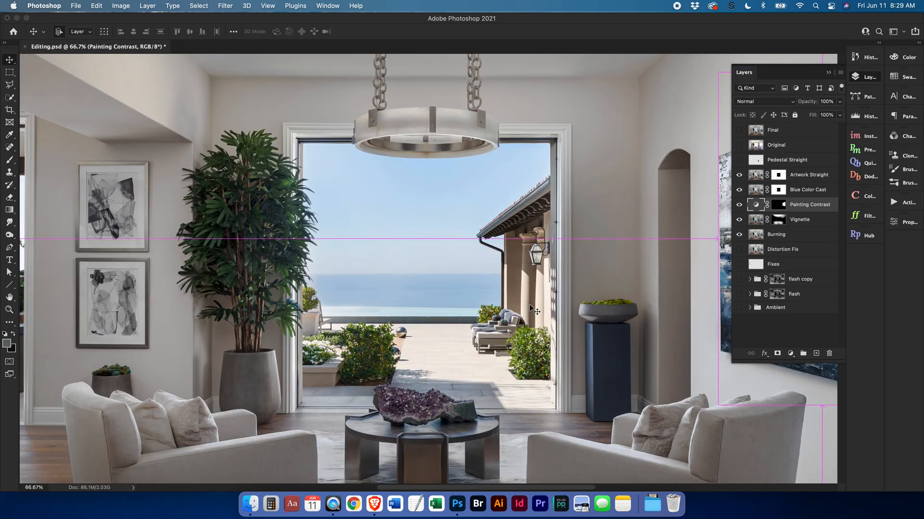
{"action": "key", "text": "super+equal"}
{"action": "scroll", "coordinate": [461, 308], "scroll_direction": "right", "scroll_amount": 10}
{"action": "scroll", "coordinate": [402, 392], "scroll_direction": "down", "scroll_amount": 4}
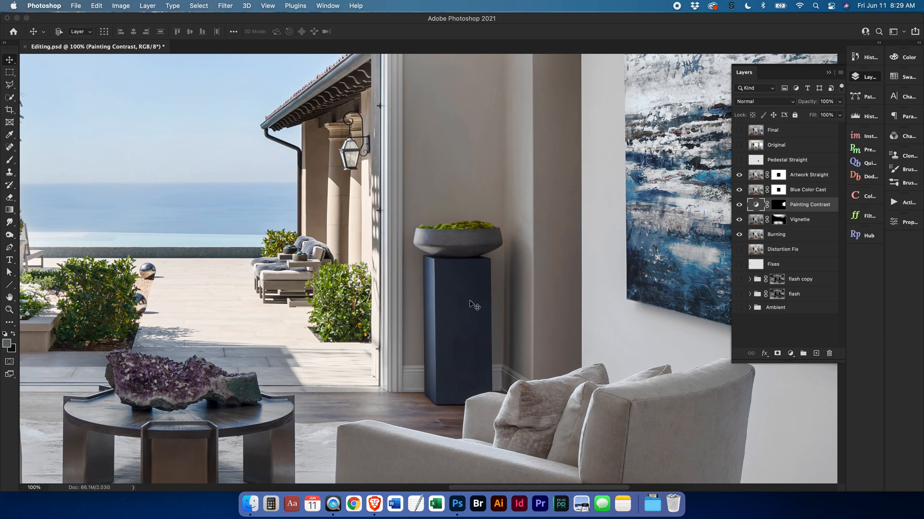
{"action": "key", "text": "super+0"}
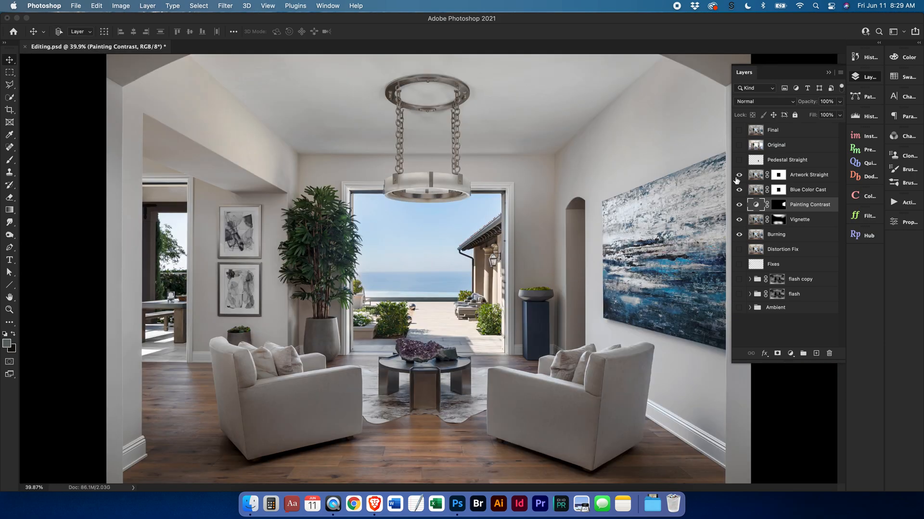
{"action": "left_click", "coordinate": [738, 162]}
{"action": "left_click", "coordinate": [739, 164]}
Compare the Original layer with the Final layer by showing each in turn, and collapse the layer list
{"action": "key", "text": "super+minus"}
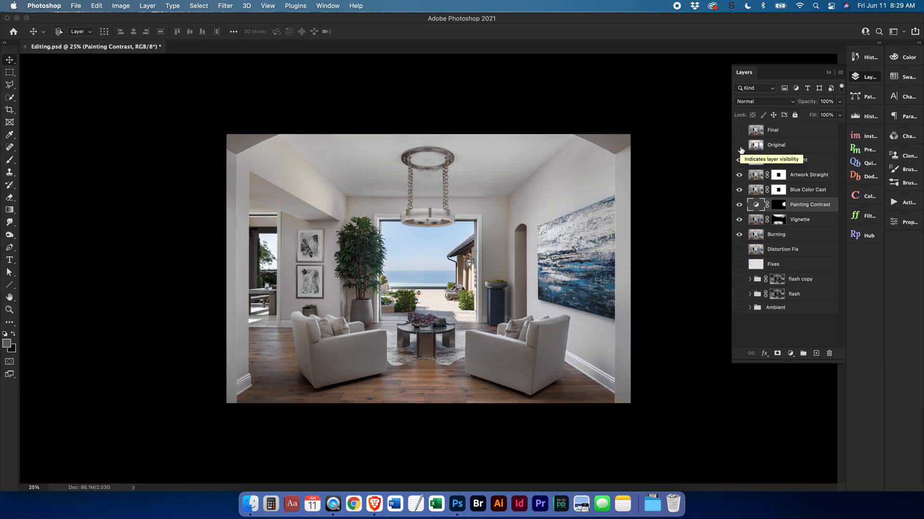
{"action": "key", "text": "super+0"}
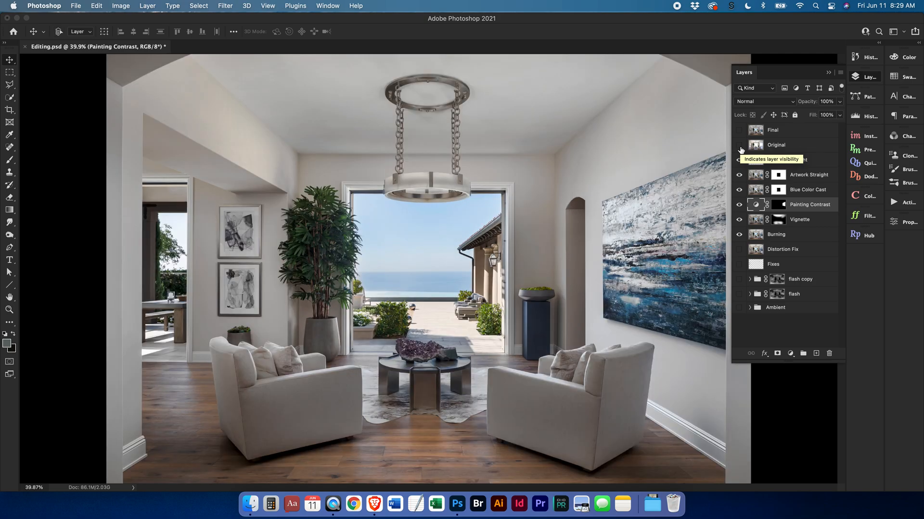
{"action": "left_click", "coordinate": [739, 146]}
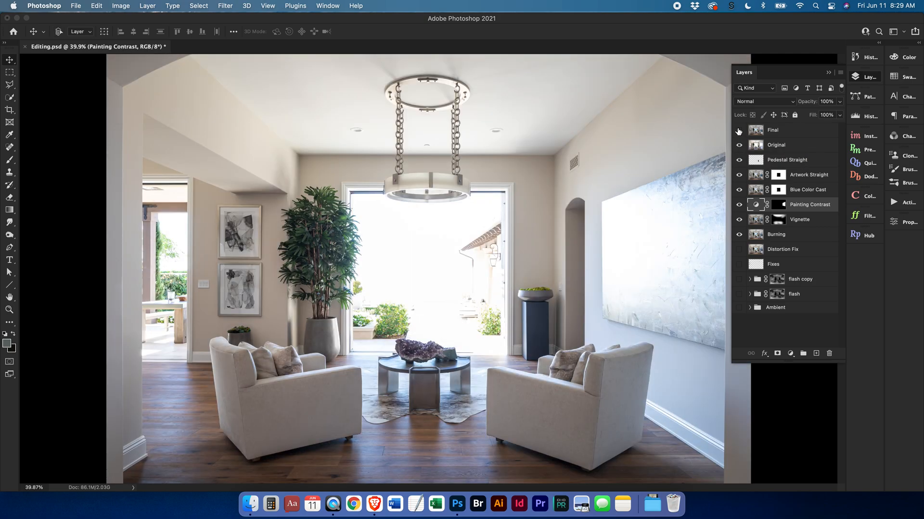
{"action": "left_click", "coordinate": [739, 131]}
{"action": "left_click", "coordinate": [865, 78]}
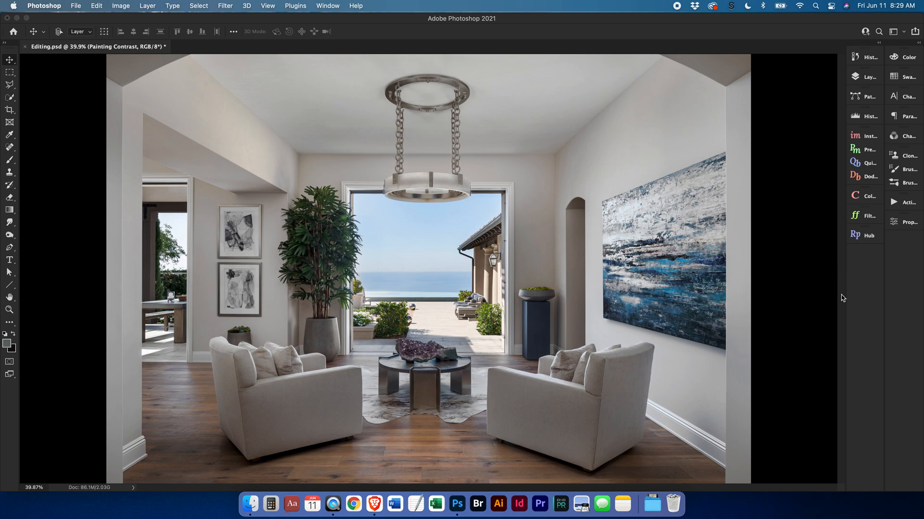